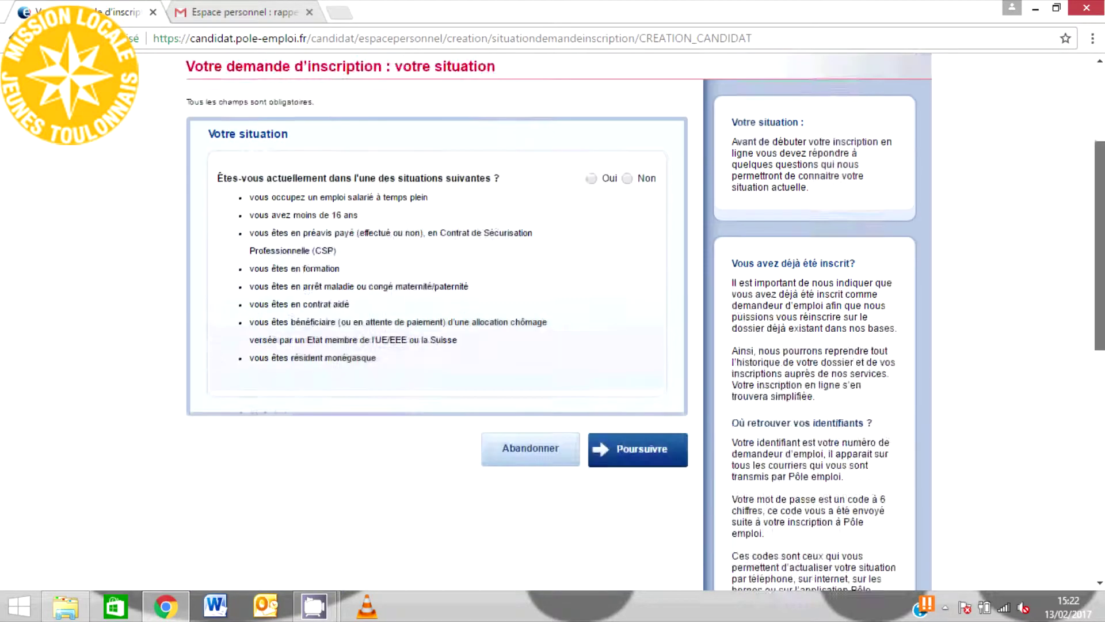
- Answer Oui to the current-situations question, then Non to 'Avez-vous déjà été inscrit'
{"action": "left_click", "coordinate": [593, 167]}
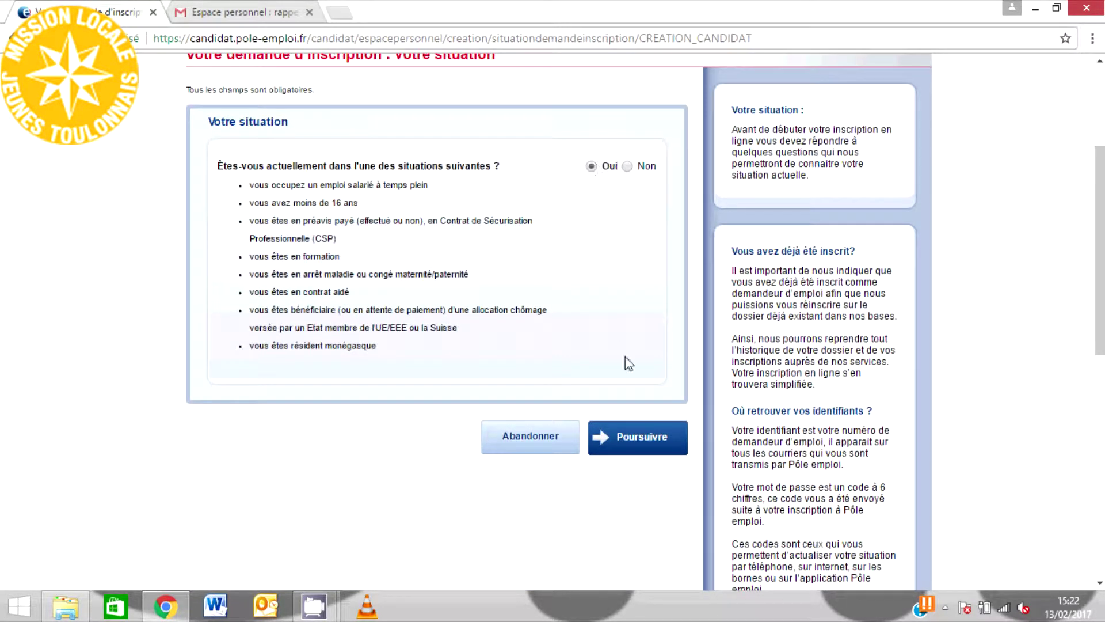
{"action": "left_click", "coordinate": [633, 438]}
{"action": "scroll", "coordinate": [636, 443], "scroll_direction": "down", "scroll_amount": 4}
{"action": "left_click", "coordinate": [242, 532]}
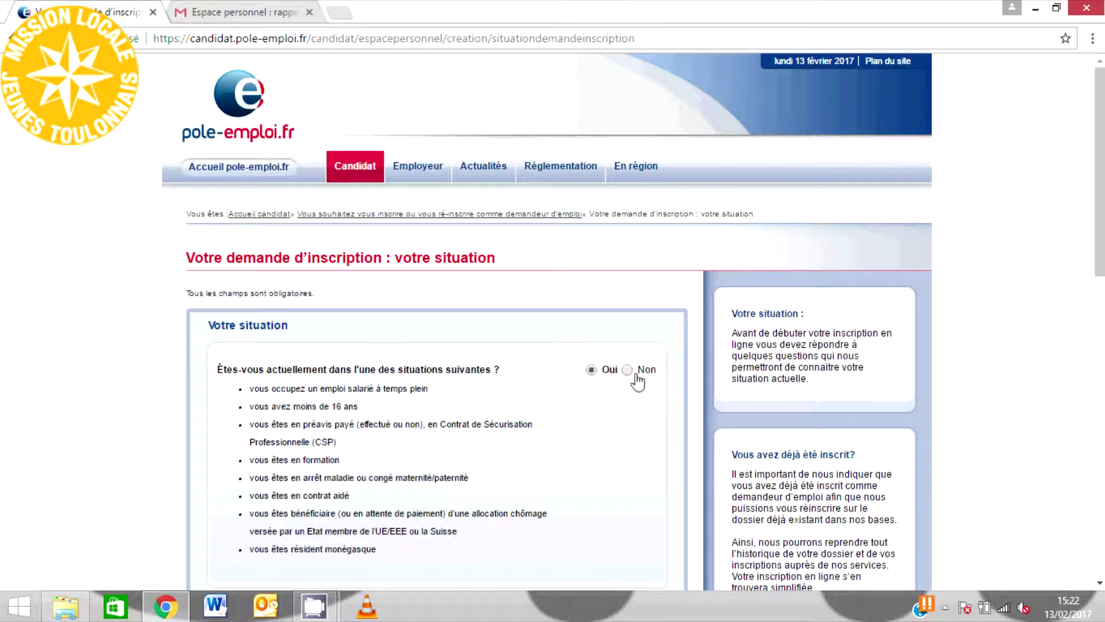
{"action": "scroll", "coordinate": [1034, 278], "scroll_direction": "down", "scroll_amount": 5}
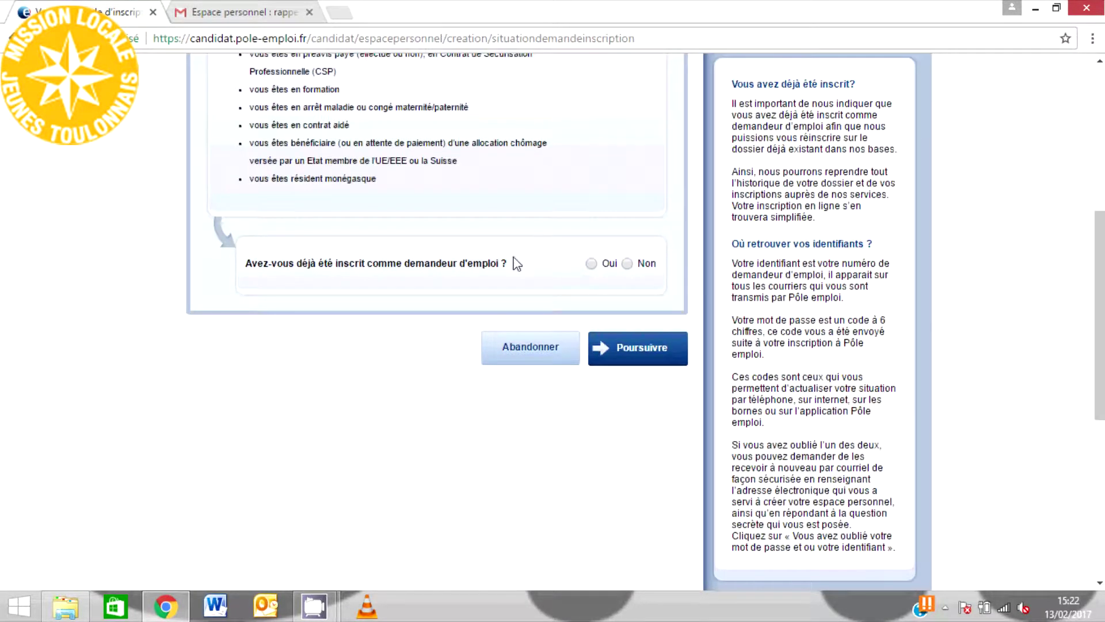
{"action": "left_click", "coordinate": [627, 263]}
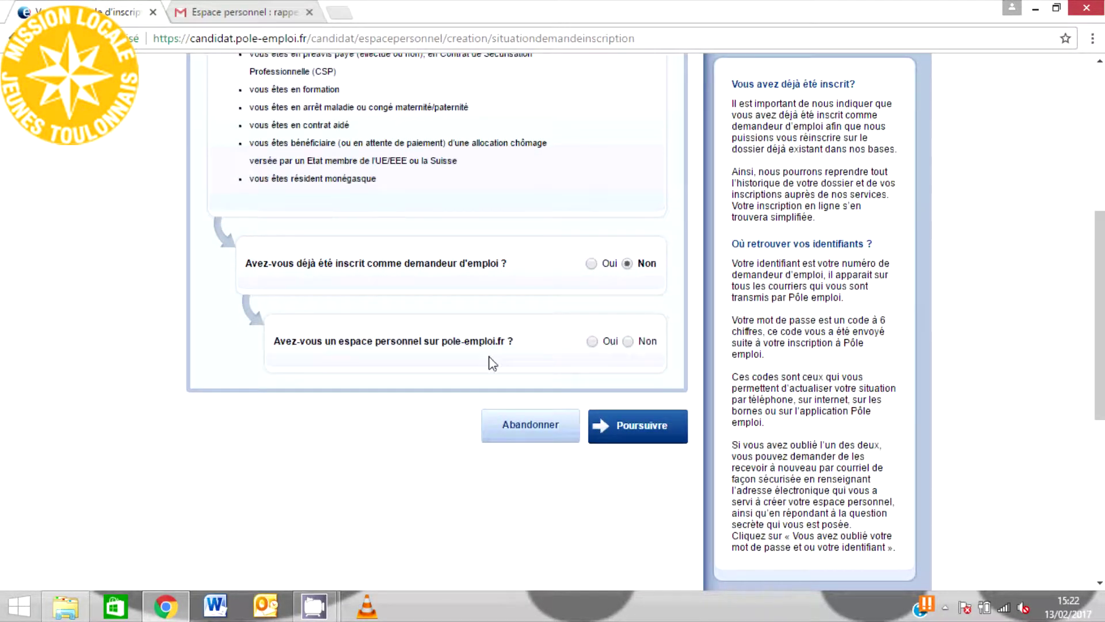
- Choose Madame as civility and enter the first name and birth surname
{"action": "left_click", "coordinate": [630, 429]}
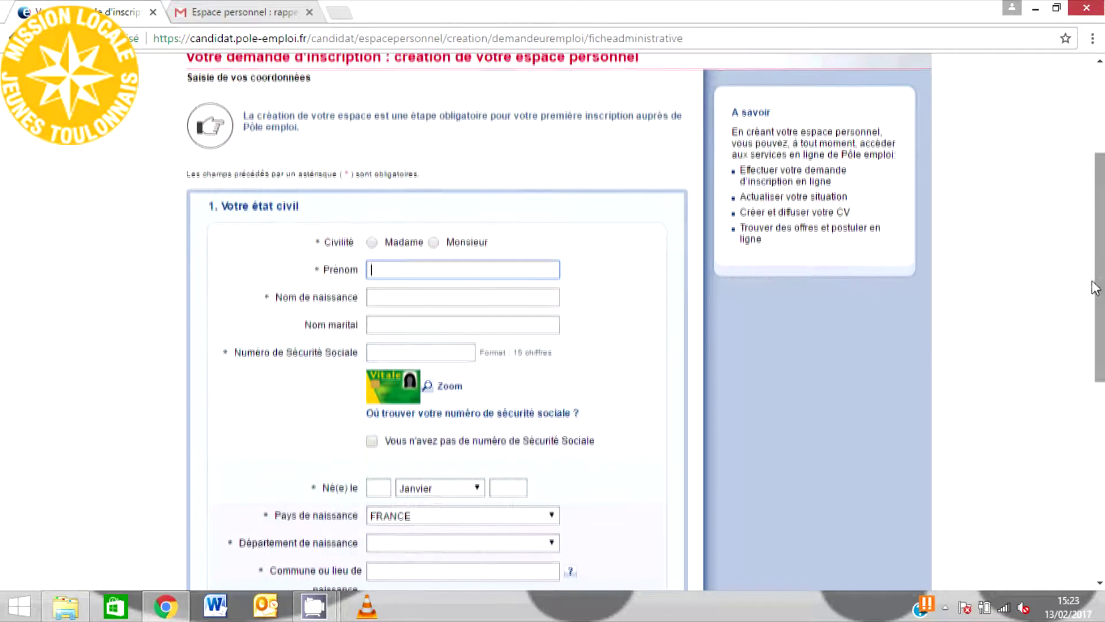
{"action": "left_click", "coordinate": [397, 242]}
{"action": "left_click", "coordinate": [391, 267]}
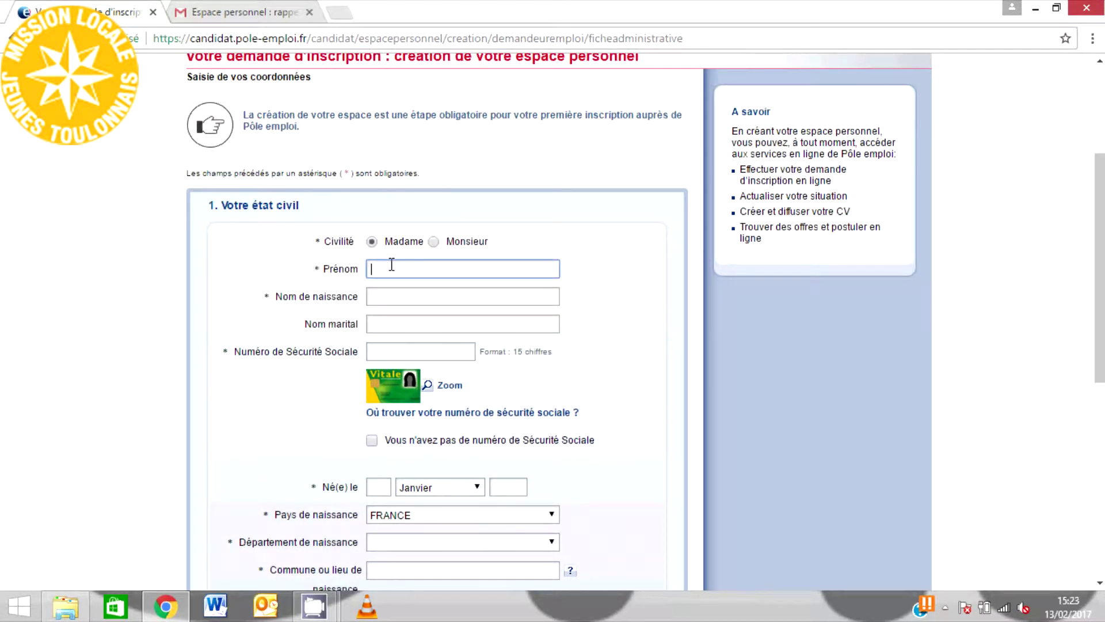
{"action": "type", "text": "Laura"}
{"action": "left_click", "coordinate": [387, 289]}
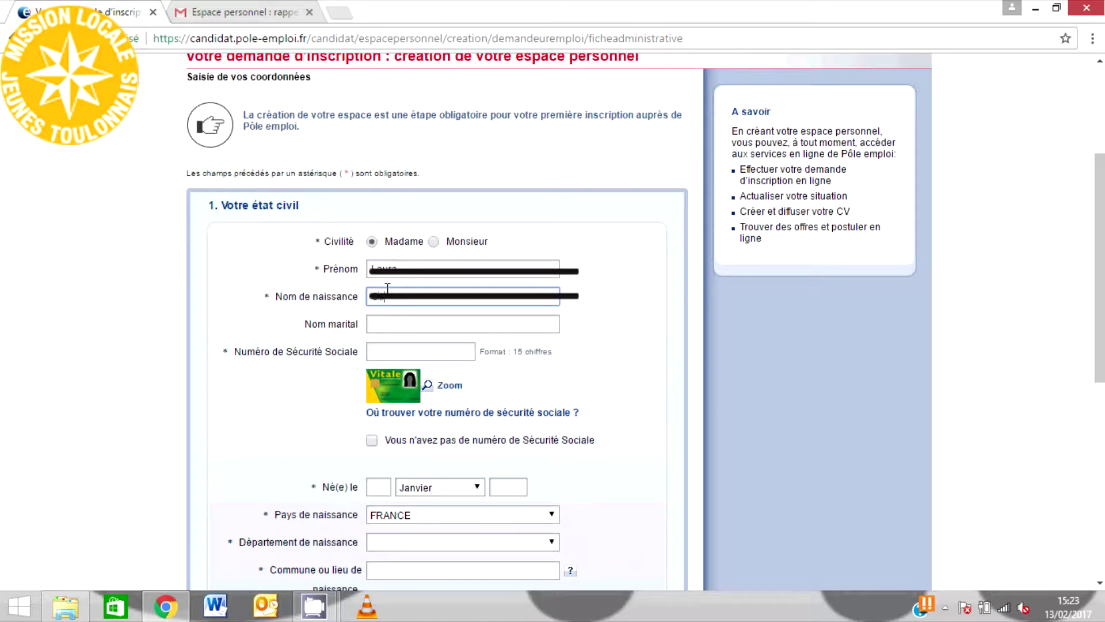
- Declare no Social Security number, with a number request pending
{"action": "left_click", "coordinate": [392, 351]}
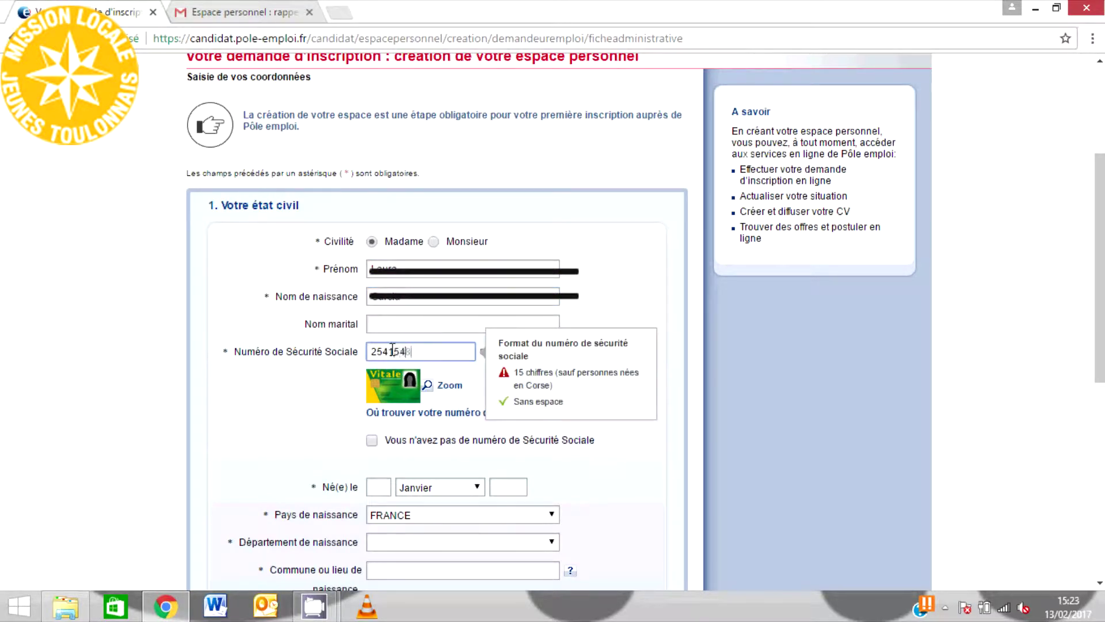
{"action": "key", "text": "ctrl+a"}
{"action": "key", "text": "BackSpace"}
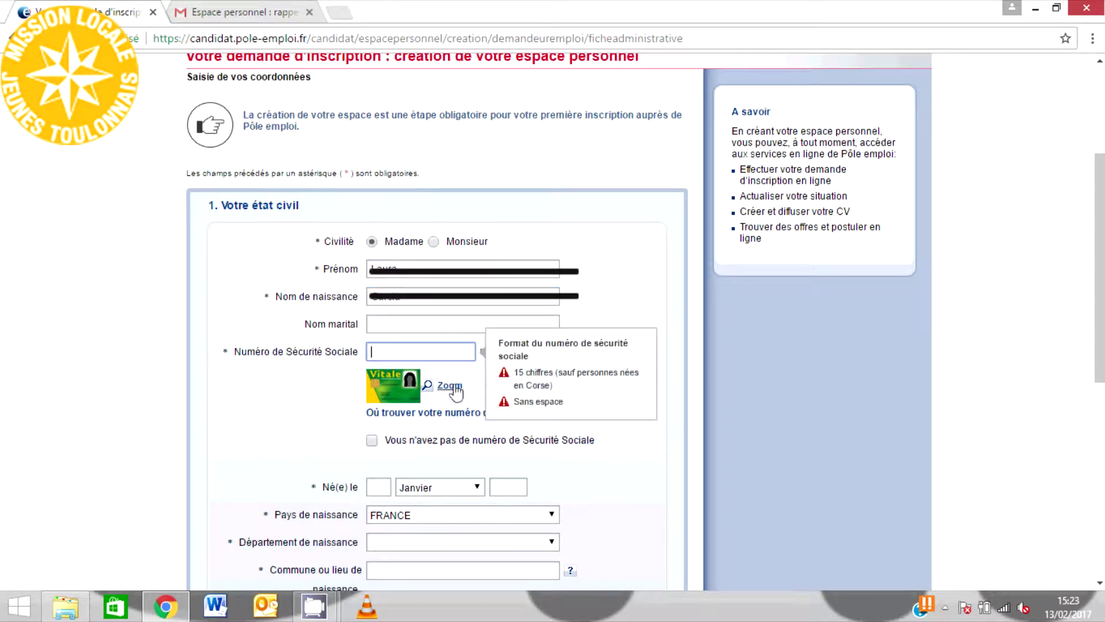
{"action": "left_click", "coordinate": [373, 440]}
{"action": "left_click", "coordinate": [412, 407]}
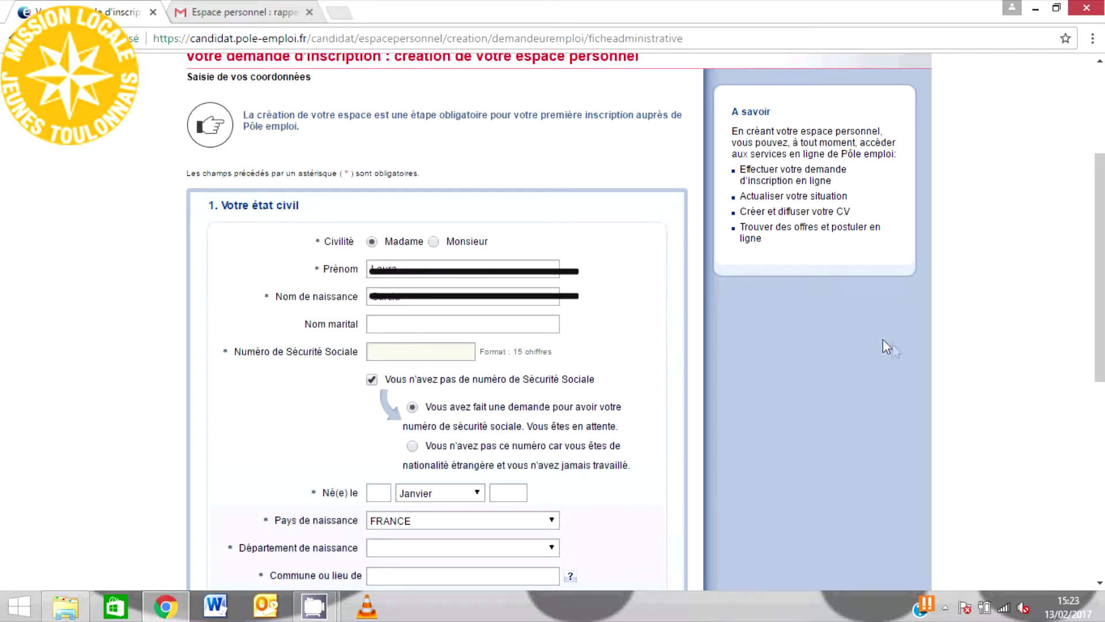
{"action": "scroll", "coordinate": [1100, 288], "scroll_direction": "down", "scroll_amount": 4}
{"action": "left_click", "coordinate": [379, 270]}
{"action": "type", "text": "30"}
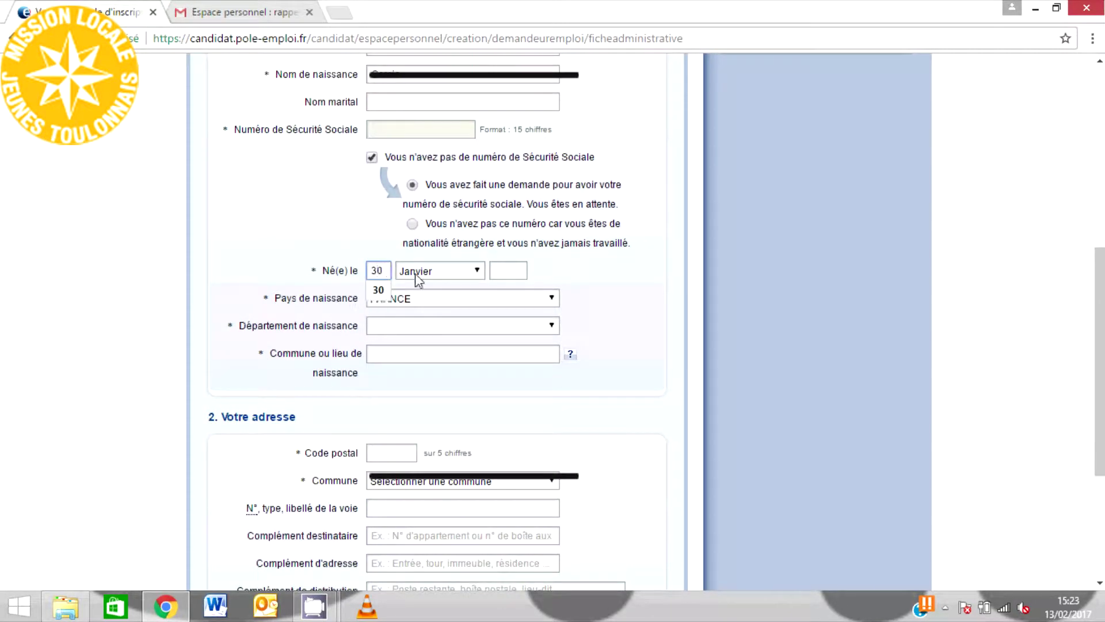
{"action": "left_click", "coordinate": [420, 272]}
{"action": "left_click", "coordinate": [417, 347]}
{"action": "left_click", "coordinate": [509, 272]}
{"action": "type", "text": "1995"}
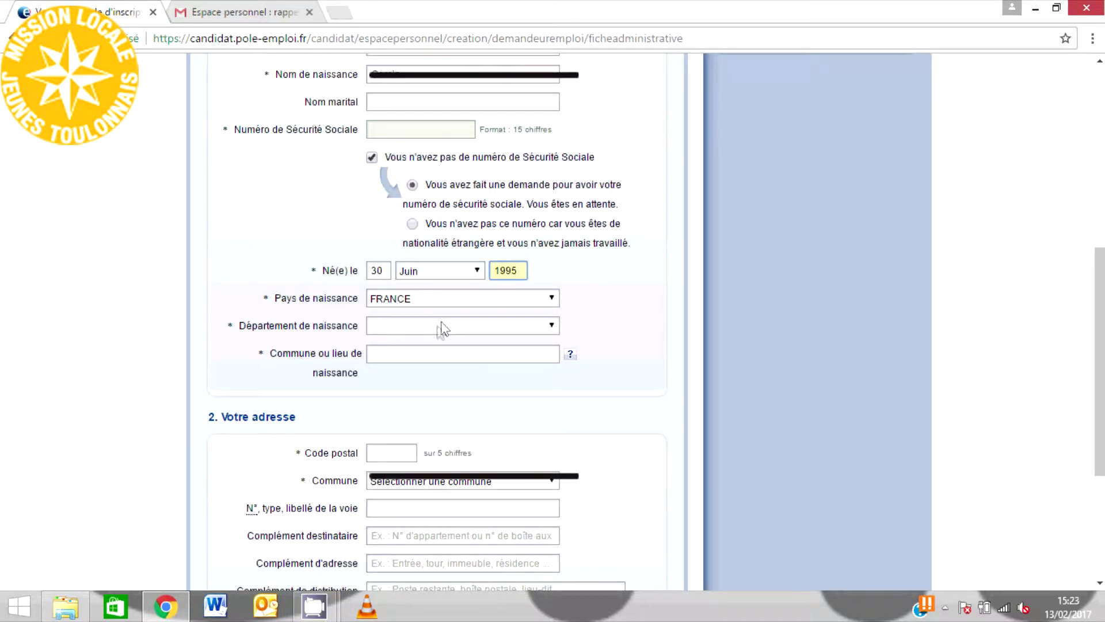
- Set the birth department to VAR and the birth town to Toulon
{"action": "left_click", "coordinate": [442, 326]}
{"action": "key", "text": "v"}
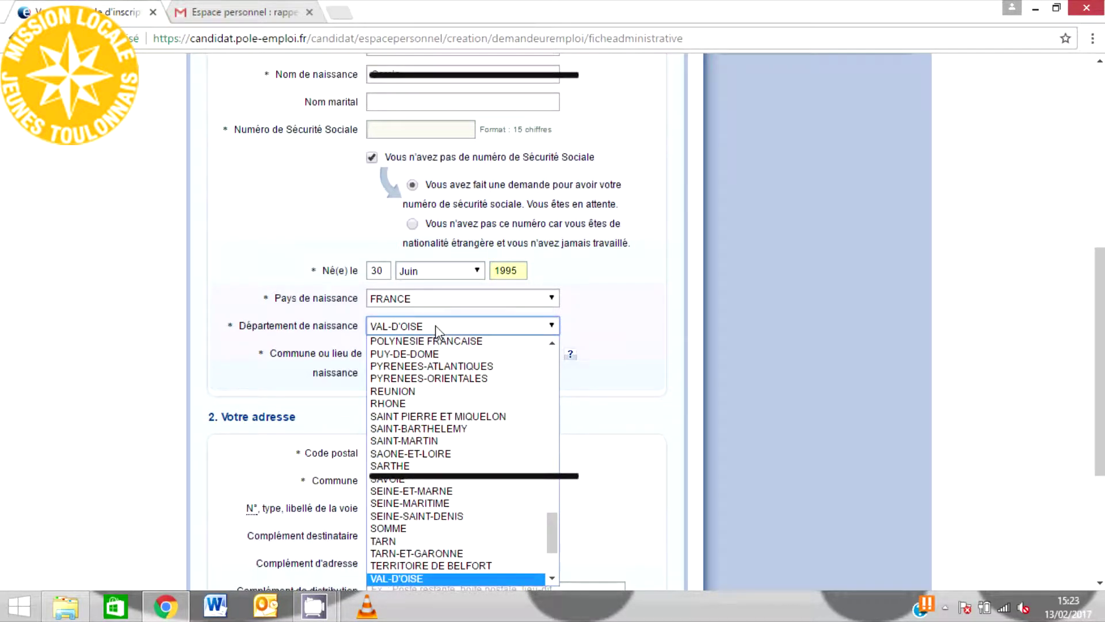
{"action": "scroll", "coordinate": [552, 528], "scroll_direction": "down", "scroll_amount": 2}
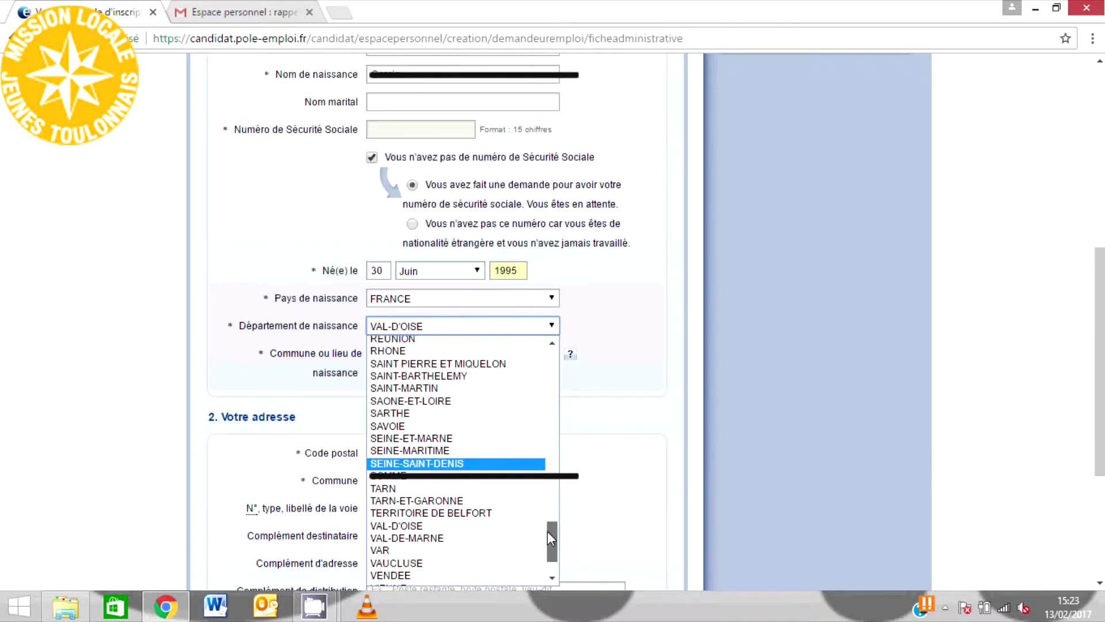
{"action": "left_click", "coordinate": [411, 550]}
{"action": "left_click", "coordinate": [402, 353]}
{"action": "type", "text": "T"}
{"action": "left_click", "coordinate": [413, 369]}
- Enter the postal code and street address using the suggested entries
{"action": "scroll", "coordinate": [368, 288], "scroll_direction": "down", "scroll_amount": 3}
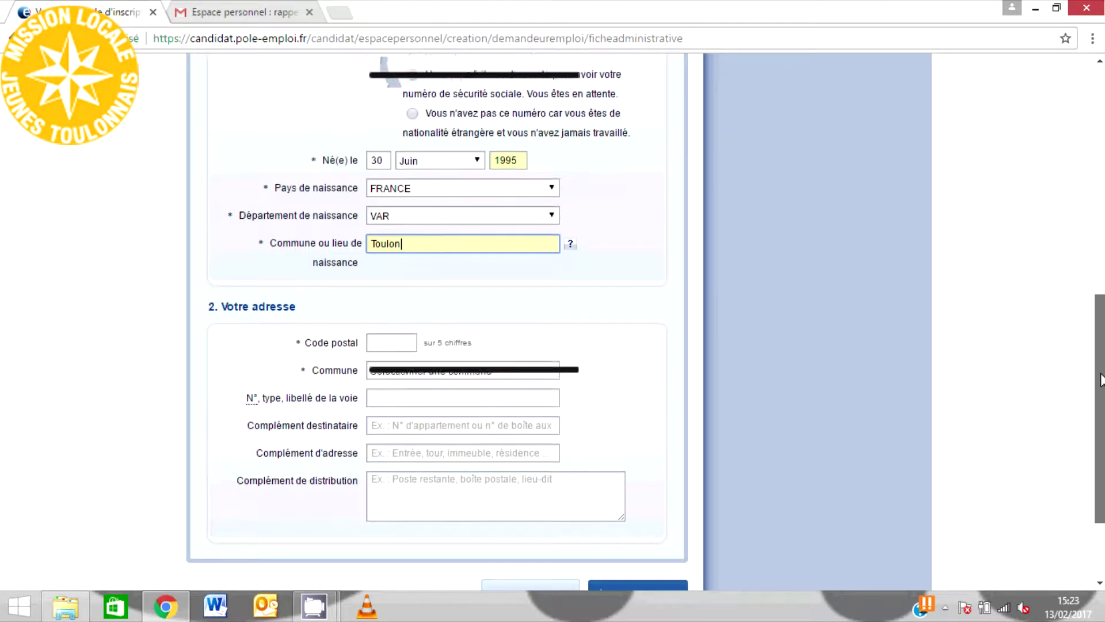
{"action": "left_click", "coordinate": [379, 287]}
{"action": "type", "text": "83000"}
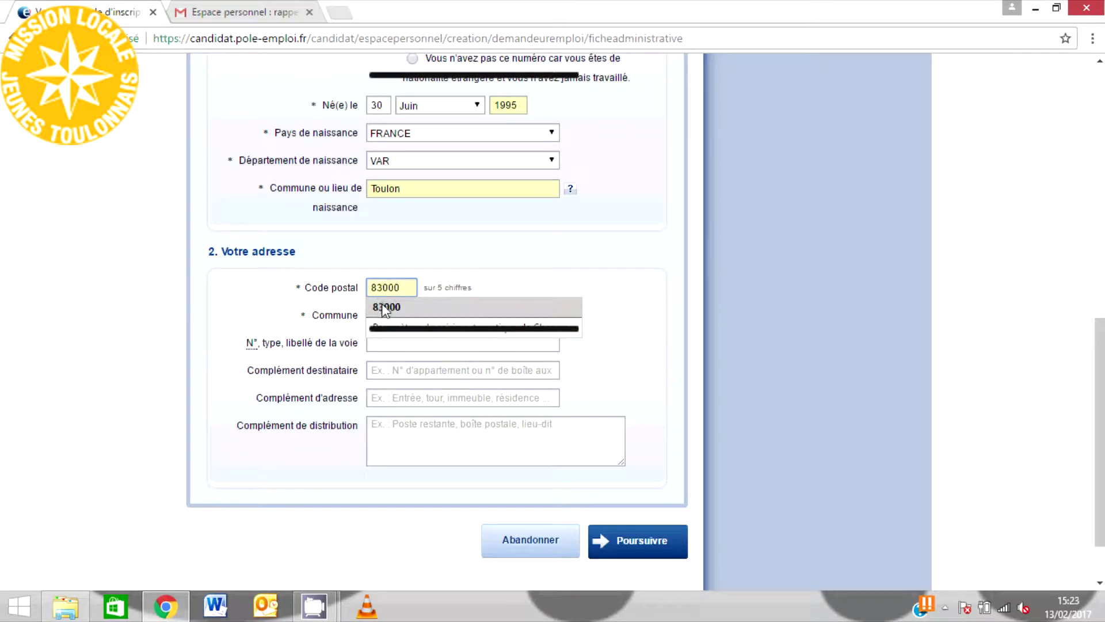
{"action": "left_click", "coordinate": [381, 307]}
{"action": "left_click", "coordinate": [496, 352]}
{"action": "type", "text": "Rue d"}
{"action": "left_click", "coordinate": [467, 417]}
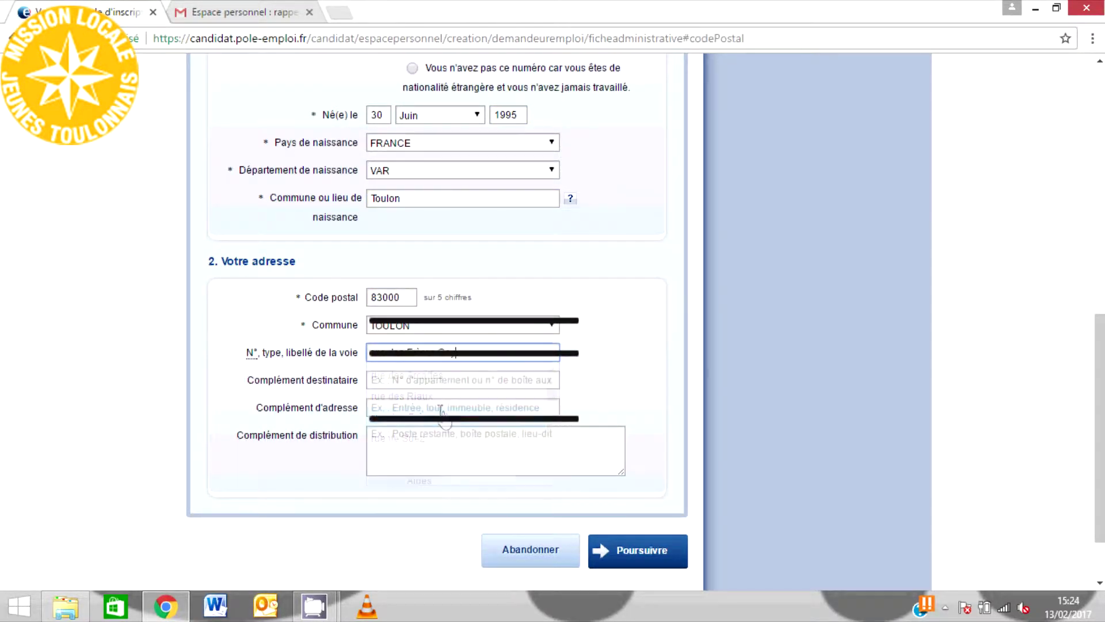
- Fill the address and recipient complement fields from the autofill suggestions
{"action": "left_click", "coordinate": [391, 405]}
{"action": "type", "text": "B"}
{"action": "key", "text": "Down"}
{"action": "key", "text": "Return"}
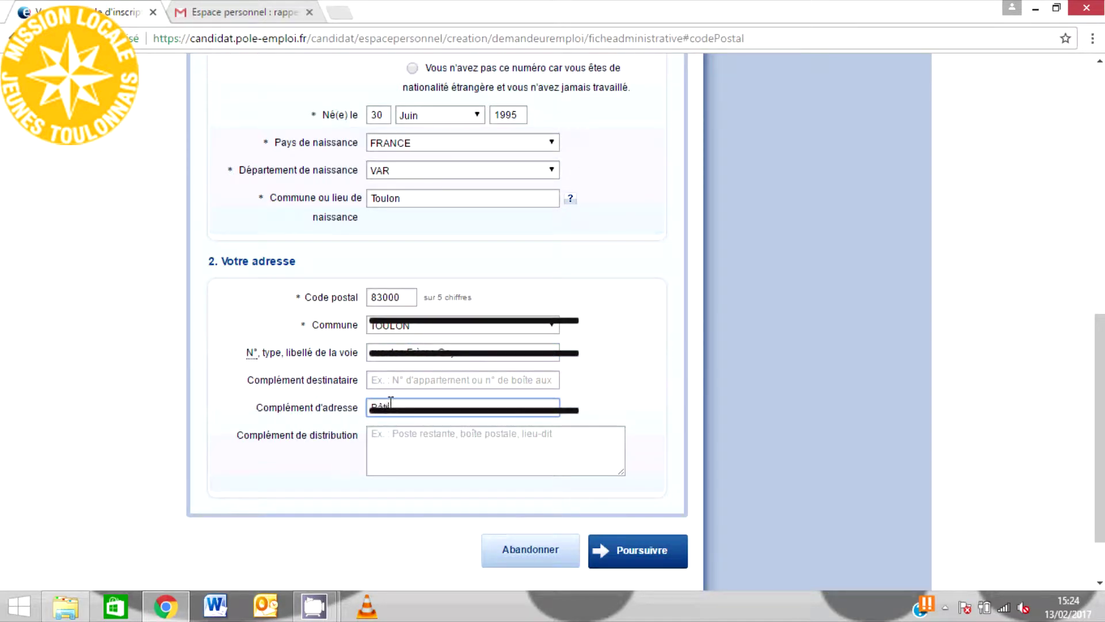
{"action": "type", "text": "A"}
{"action": "left_click", "coordinate": [391, 380]}
{"action": "left_click", "coordinate": [403, 400]}
- Submit the personal details and confirm the address despite the unrecognised-address warning
{"action": "left_click", "coordinate": [636, 551]}
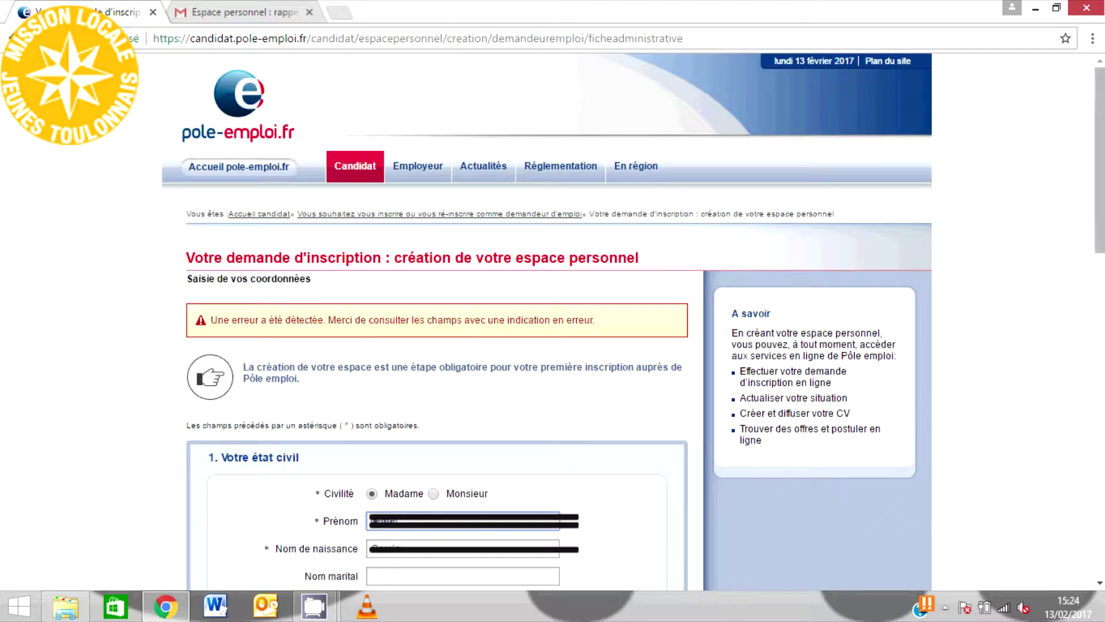
{"action": "scroll", "coordinate": [552, 323], "scroll_direction": "down", "scroll_amount": 2}
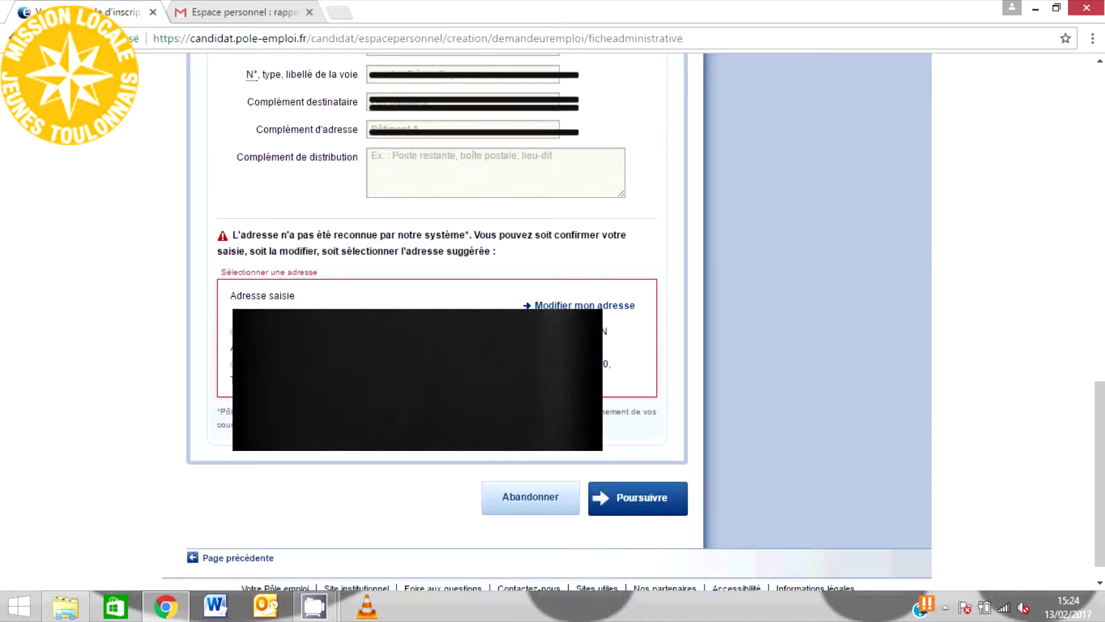
{"action": "left_click", "coordinate": [626, 512]}
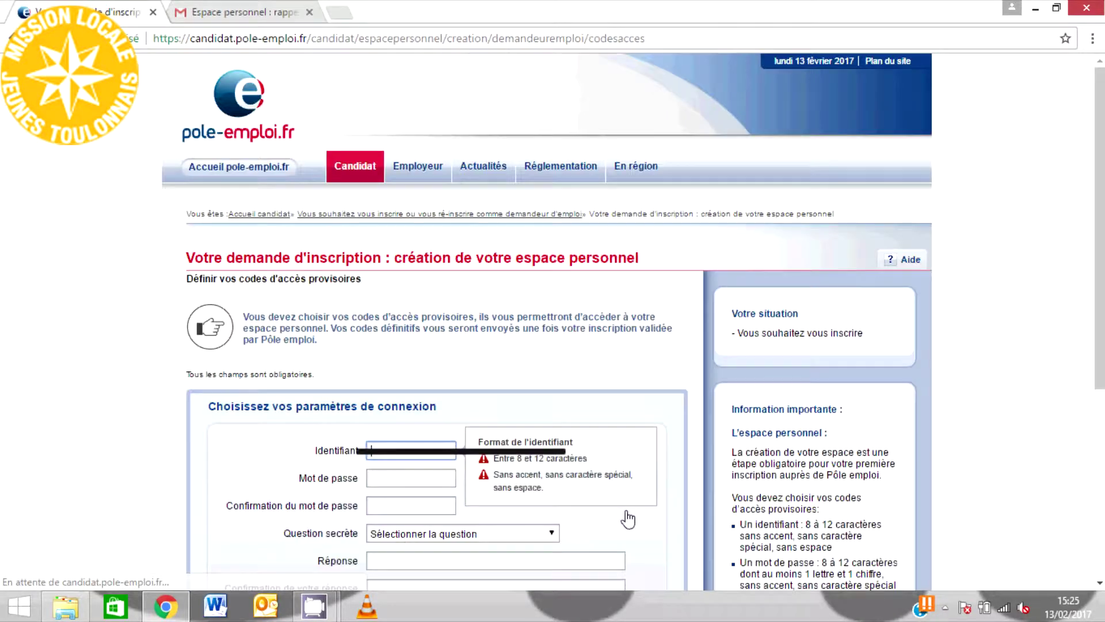
- Enter the provisional login identifier and the password with its confirmation
{"action": "scroll", "coordinate": [627, 516], "scroll_direction": "down", "scroll_amount": 4}
{"action": "left_click", "coordinate": [380, 229]}
{"action": "type", "text": "laura2555"}
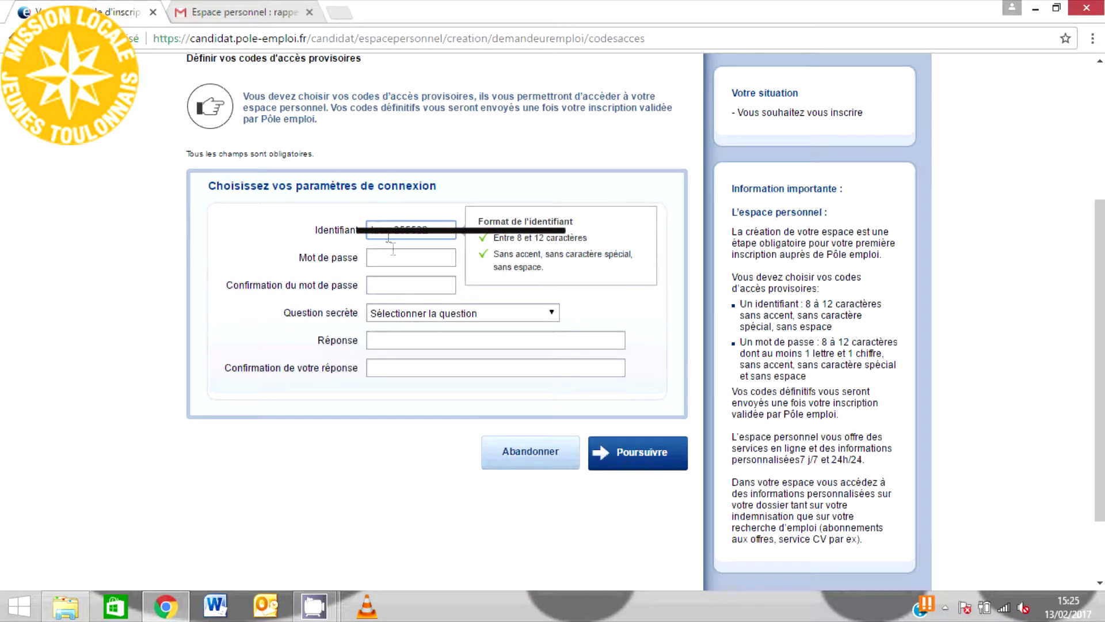
{"action": "left_click", "coordinate": [395, 257]}
{"action": "type", "text": "•••"}
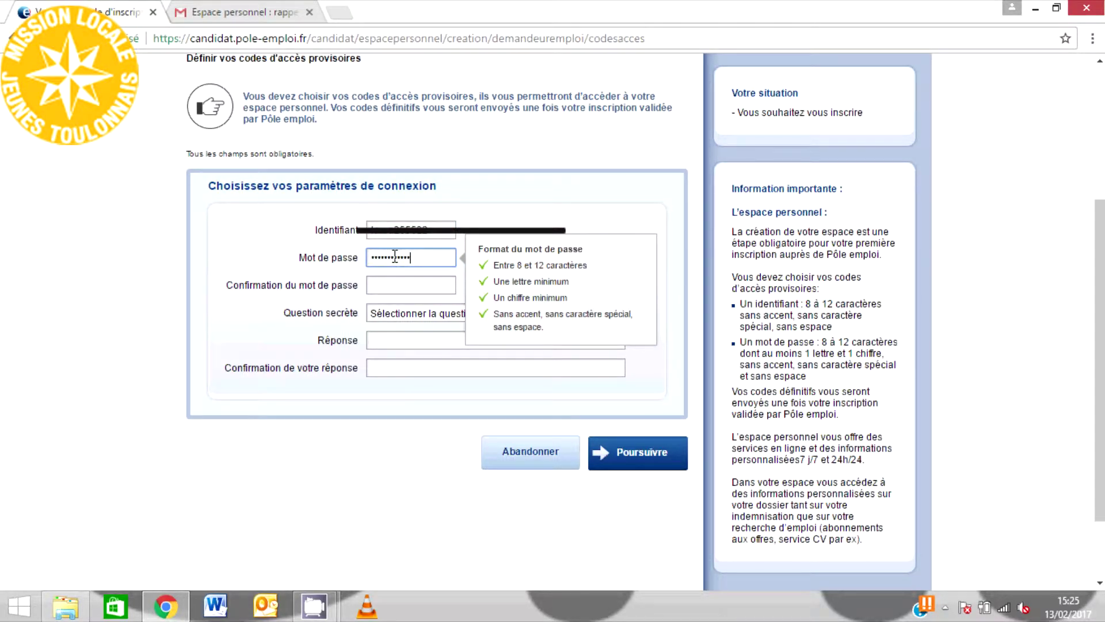
{"action": "left_click", "coordinate": [396, 284]}
{"action": "type", "text": "•"}
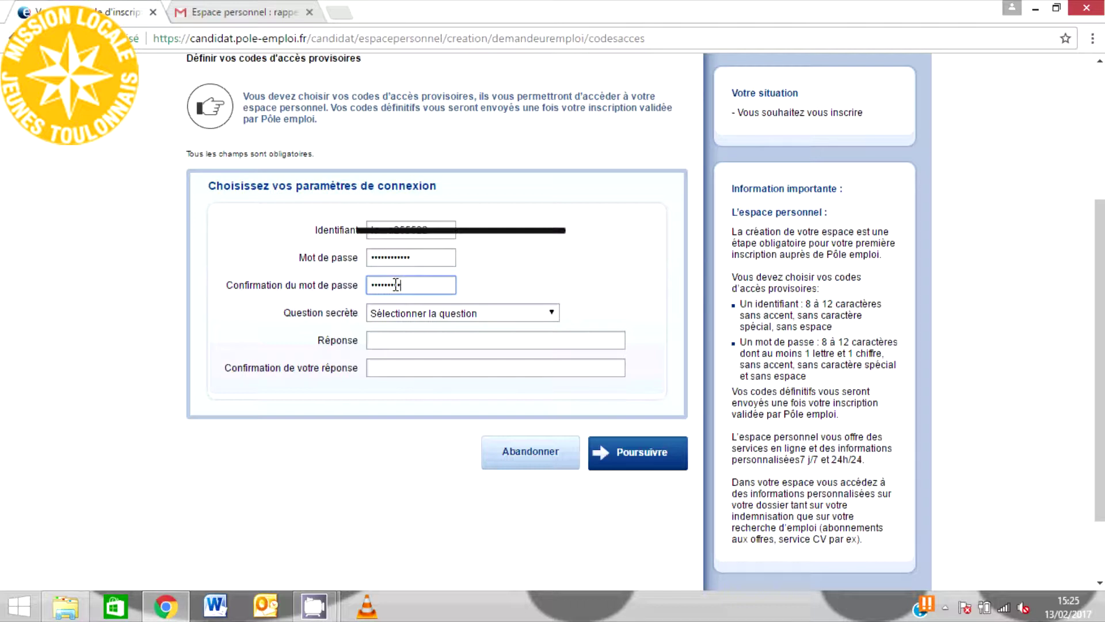
- Choose the wedding-anniversary secret question, then enter and confirm its answer
{"action": "left_click", "coordinate": [400, 316]}
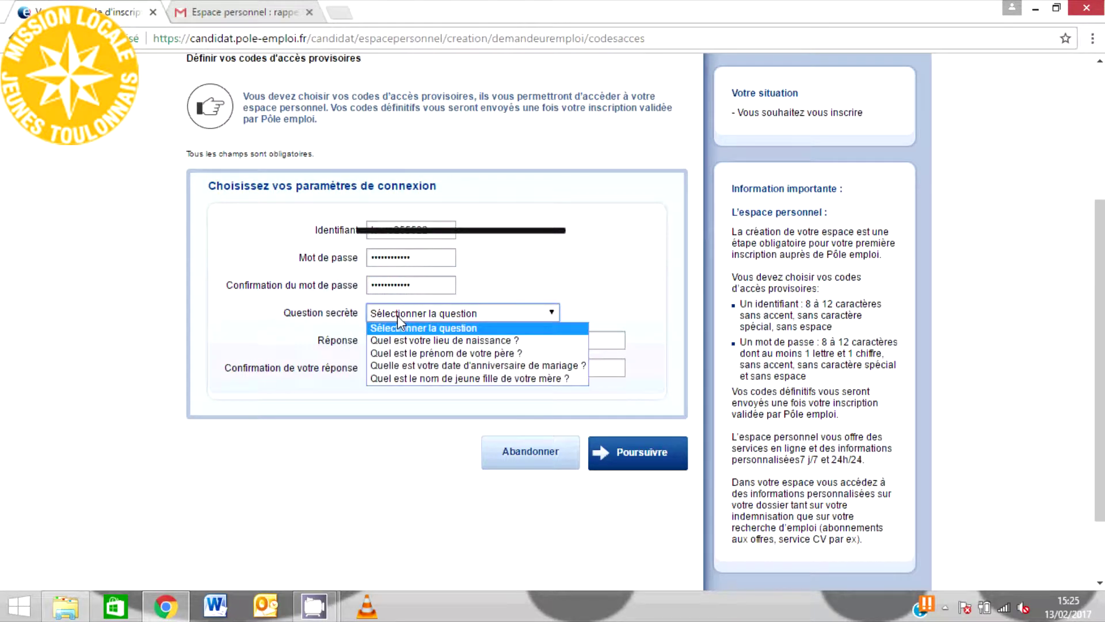
{"action": "left_click", "coordinate": [415, 364]}
{"action": "left_click", "coordinate": [415, 340]}
{"action": "type", "text": "121212"}
{"action": "left_click", "coordinate": [392, 371]}
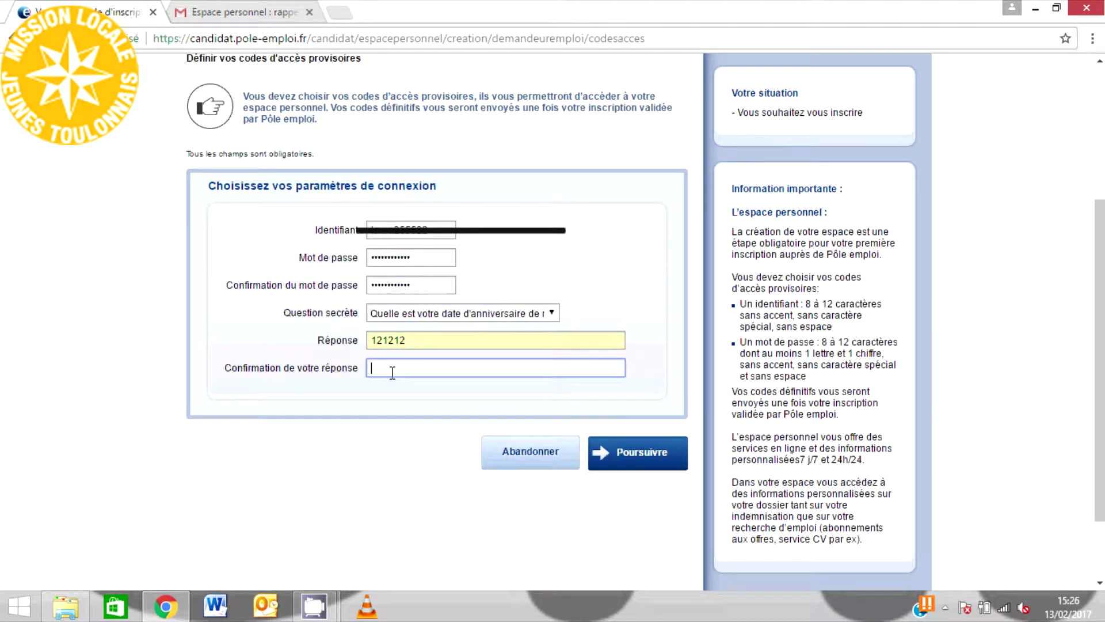
{"action": "type", "text": "121212"}
{"action": "left_click", "coordinate": [493, 391]}
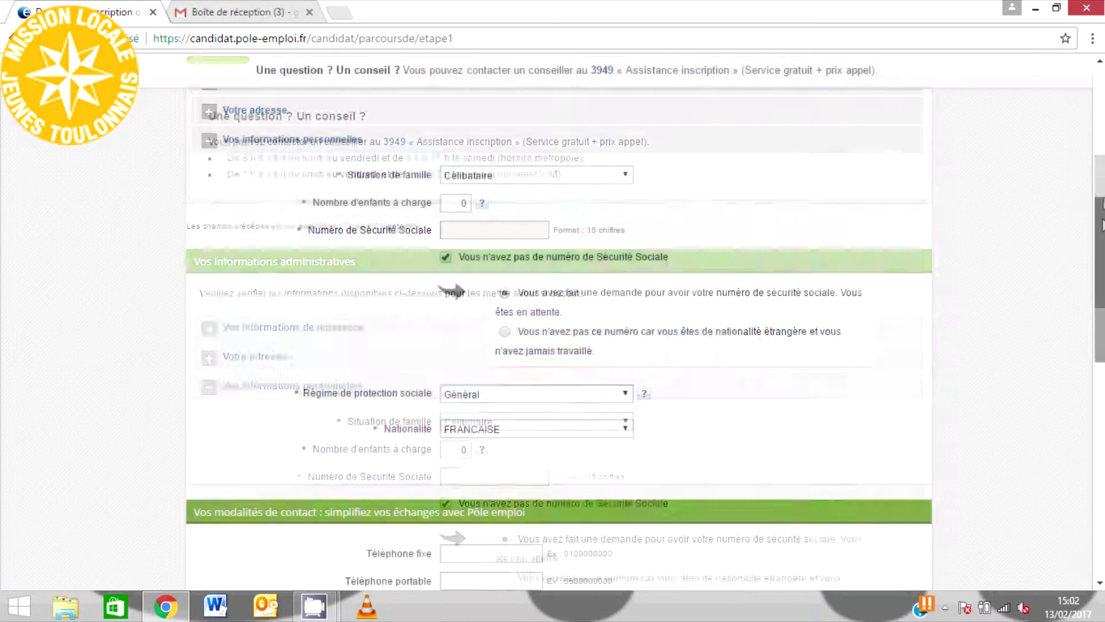
- Keep Célibataire as the family situation
{"action": "left_click", "coordinate": [562, 175]}
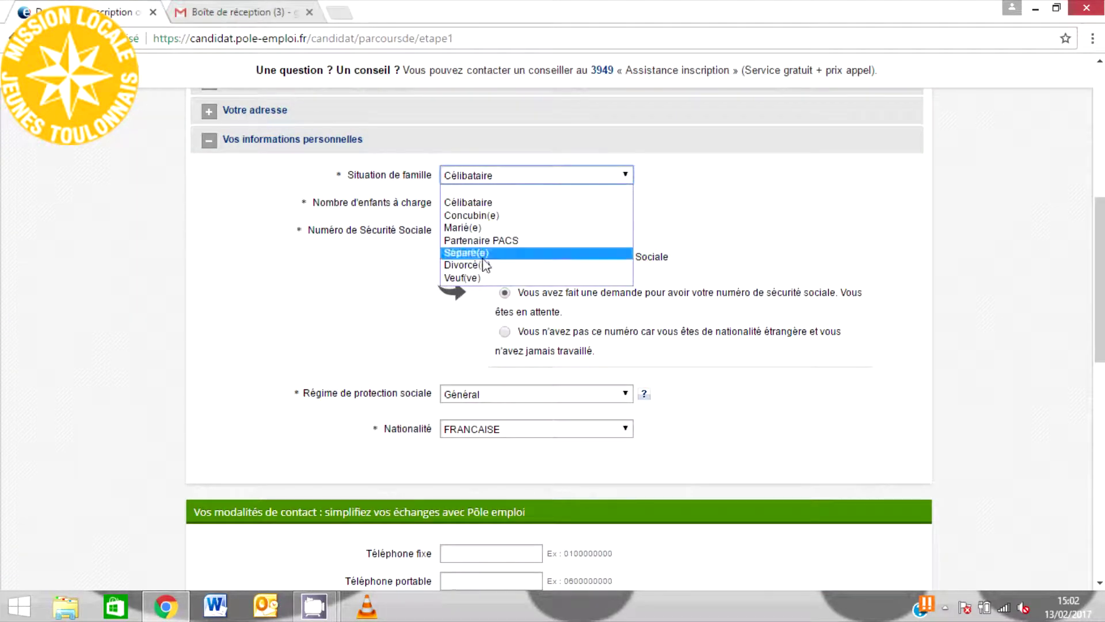
{"action": "left_click", "coordinate": [476, 201]}
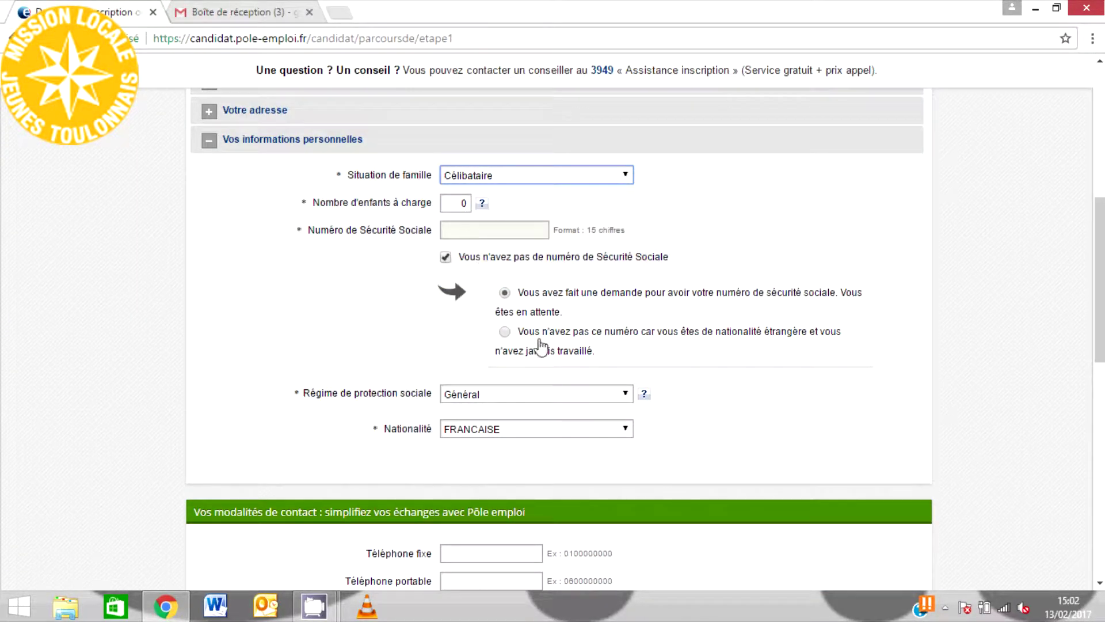
{"action": "scroll", "coordinate": [540, 345], "scroll_direction": "down", "scroll_amount": 5}
{"action": "left_click", "coordinate": [467, 250]}
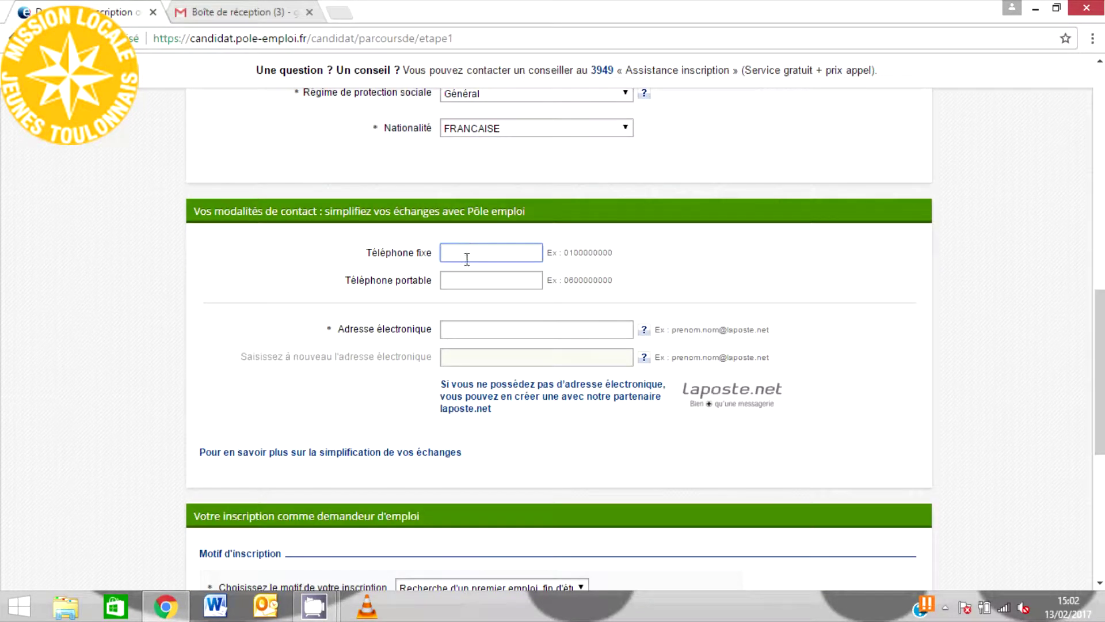
- Enter the e-mail address and its confirmation from the autofill suggestions
{"action": "left_click", "coordinate": [471, 328]}
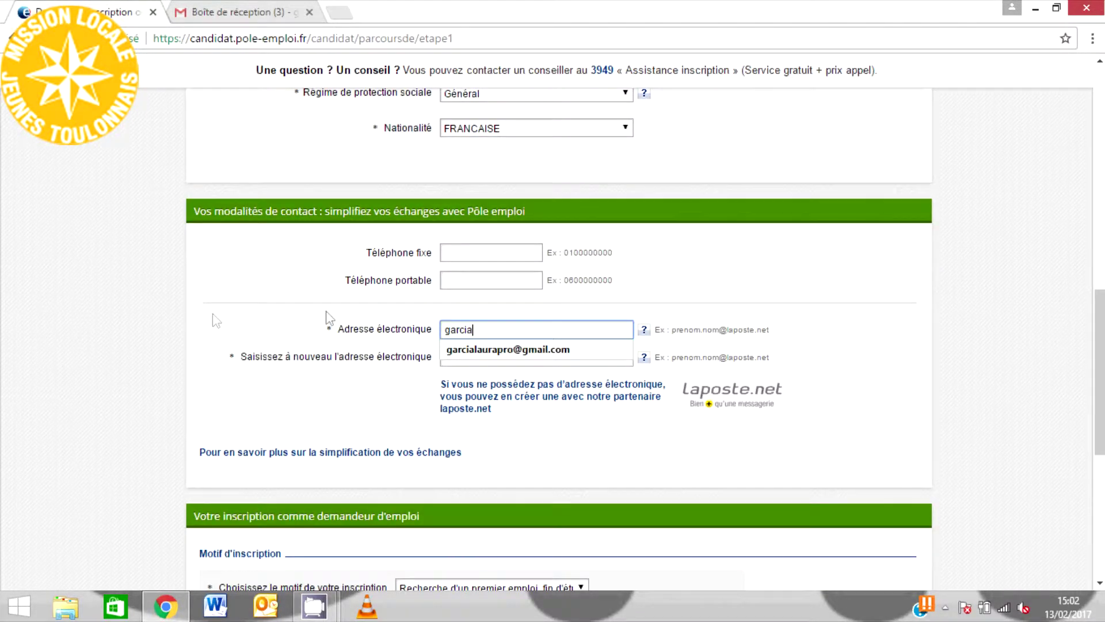
{"action": "left_click", "coordinate": [449, 352]}
{"action": "left_click", "coordinate": [450, 358]}
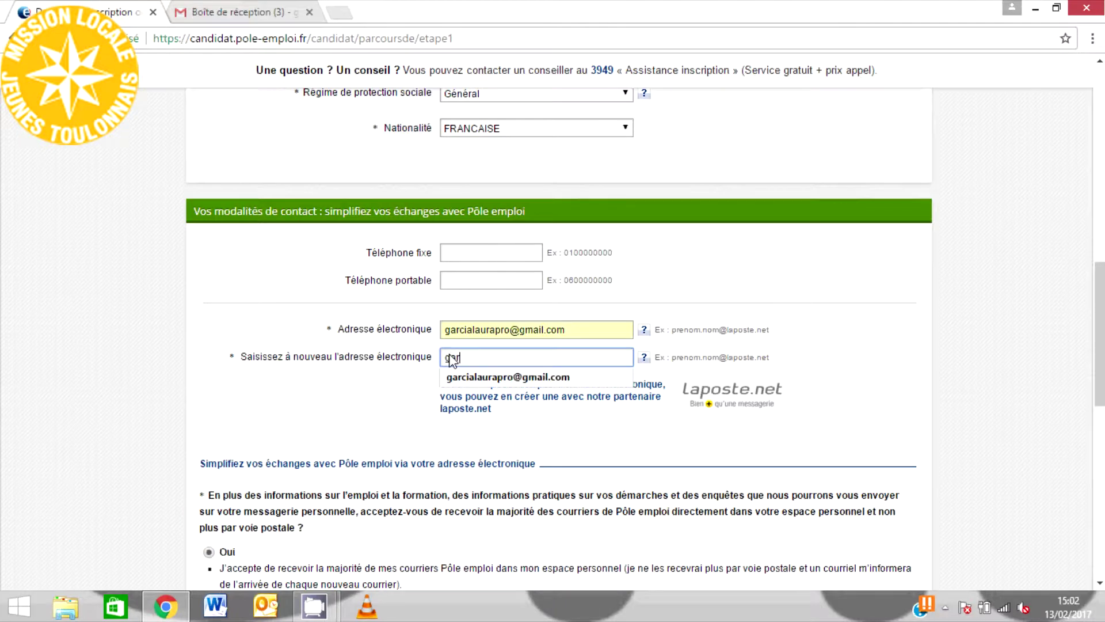
{"action": "left_click", "coordinate": [568, 378]}
- Decline receiving mail only through the personal space ('Non, je n'accepte pas')
{"action": "scroll", "coordinate": [530, 302], "scroll_direction": "down", "scroll_amount": 4}
{"action": "left_click", "coordinate": [213, 419]}
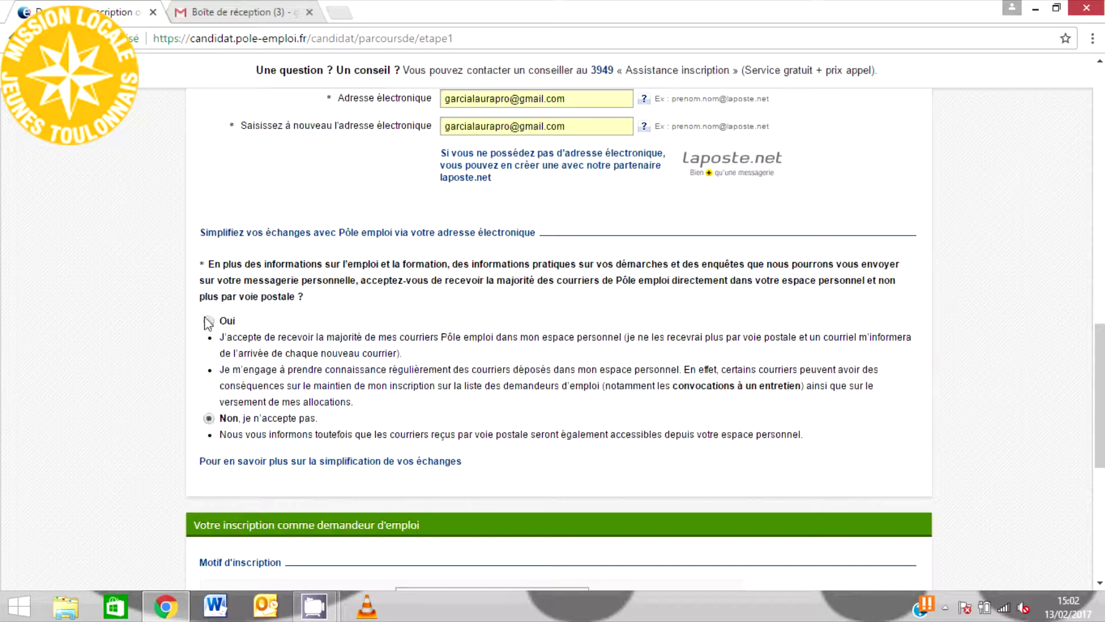
{"action": "scroll", "coordinate": [284, 324], "scroll_direction": "down", "scroll_amount": 5}
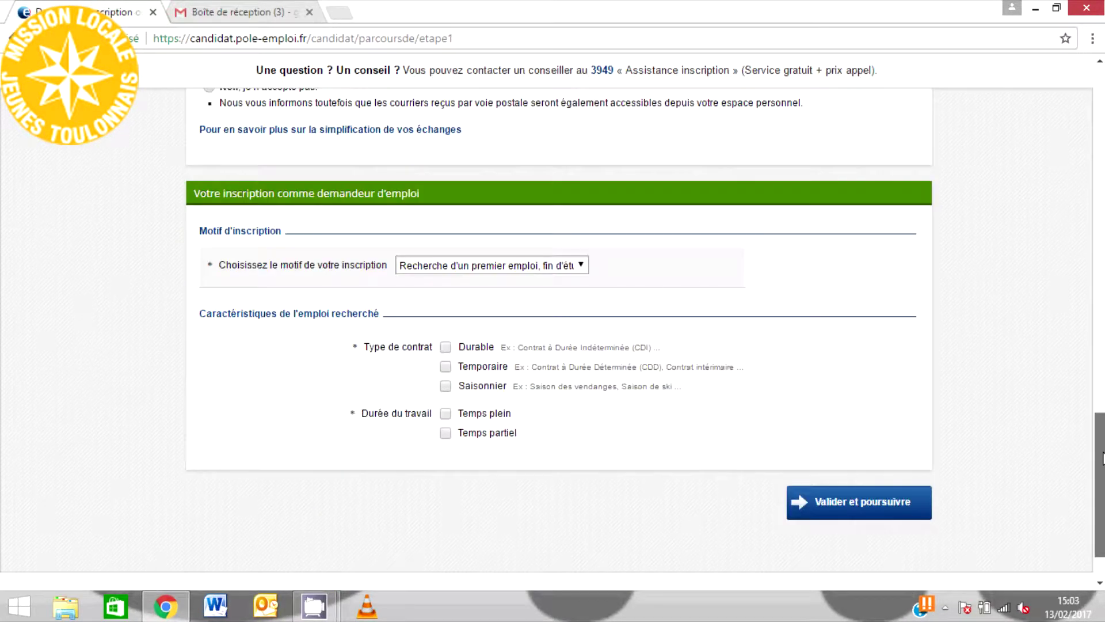
- Keep first-job search as the reason, choose a Temporaire contract, and validate step 1
{"action": "left_click", "coordinate": [582, 265]}
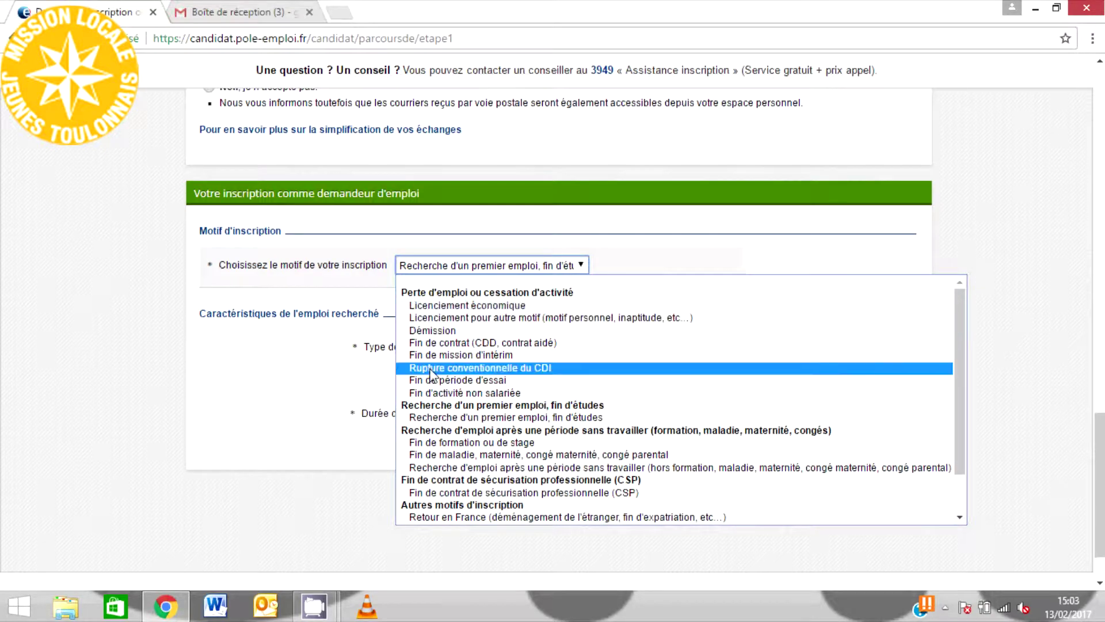
{"action": "left_click", "coordinate": [421, 417]}
{"action": "left_click", "coordinate": [446, 366]}
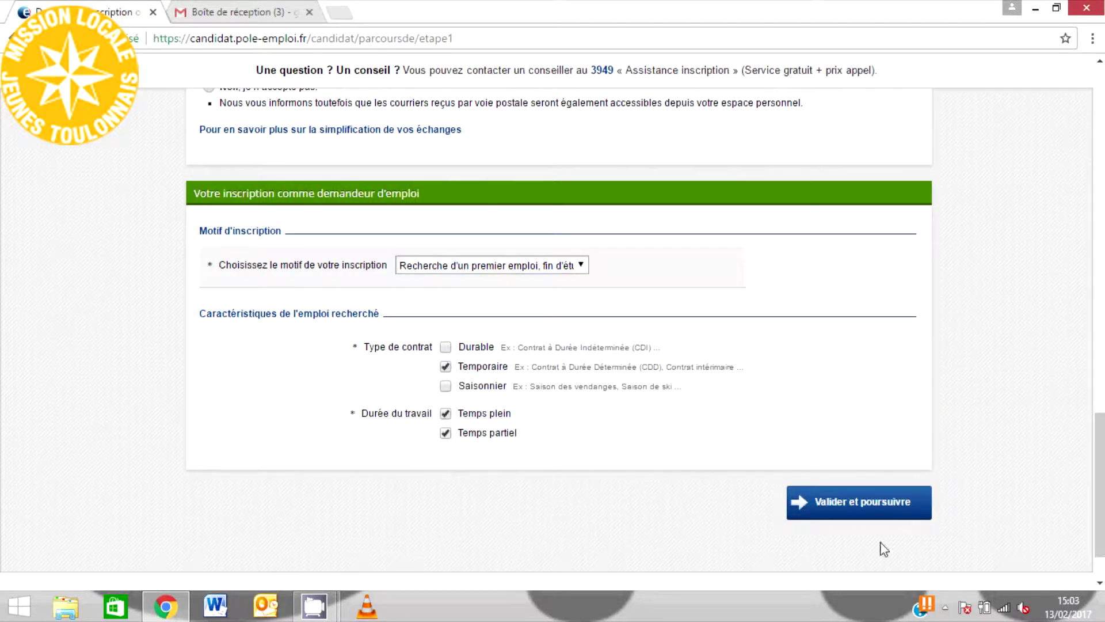
{"action": "left_click", "coordinate": [903, 517]}
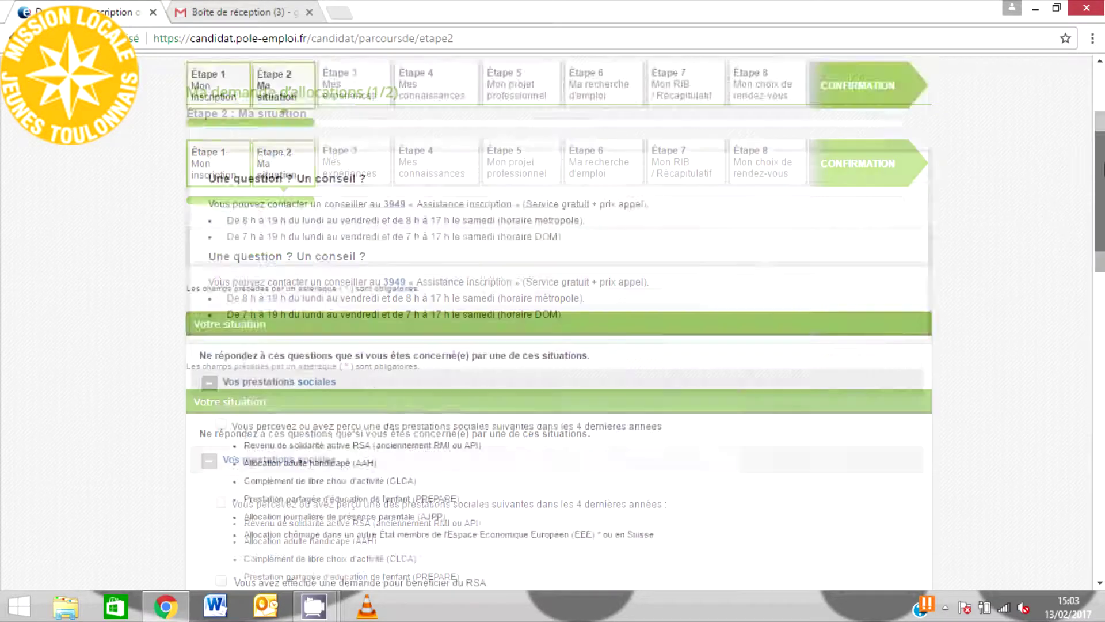
{"action": "left_click_drag", "start_coordinate": [1102, 167], "coordinate": [1067, 444]}
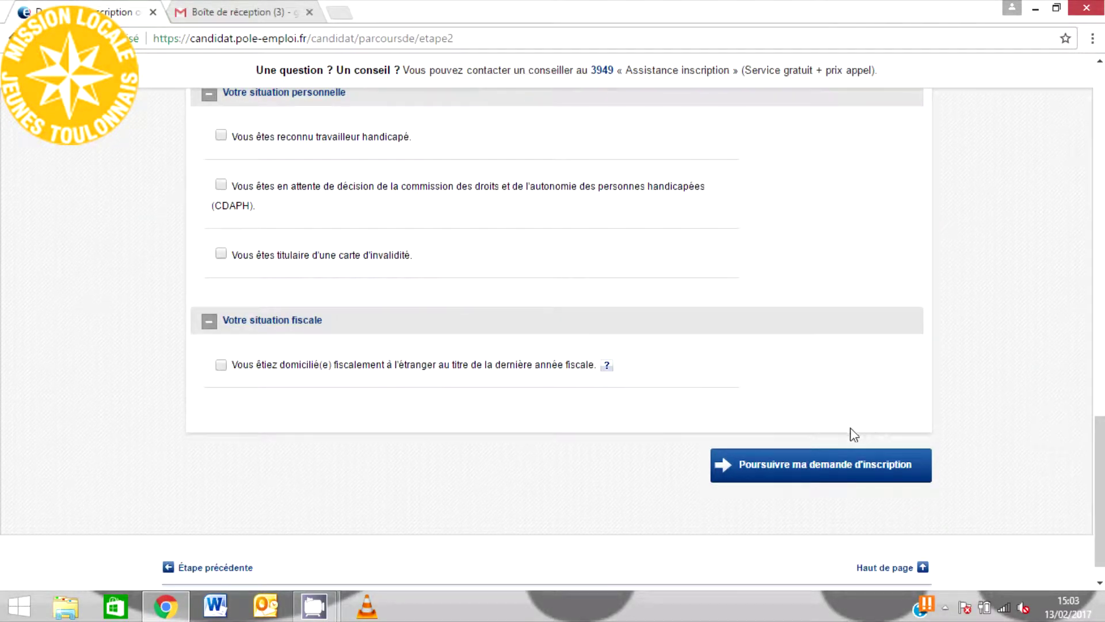
- Declare total unemployment since 05/02/2017, answer Non to recent work and other periods, and continue
{"action": "left_click", "coordinate": [809, 459]}
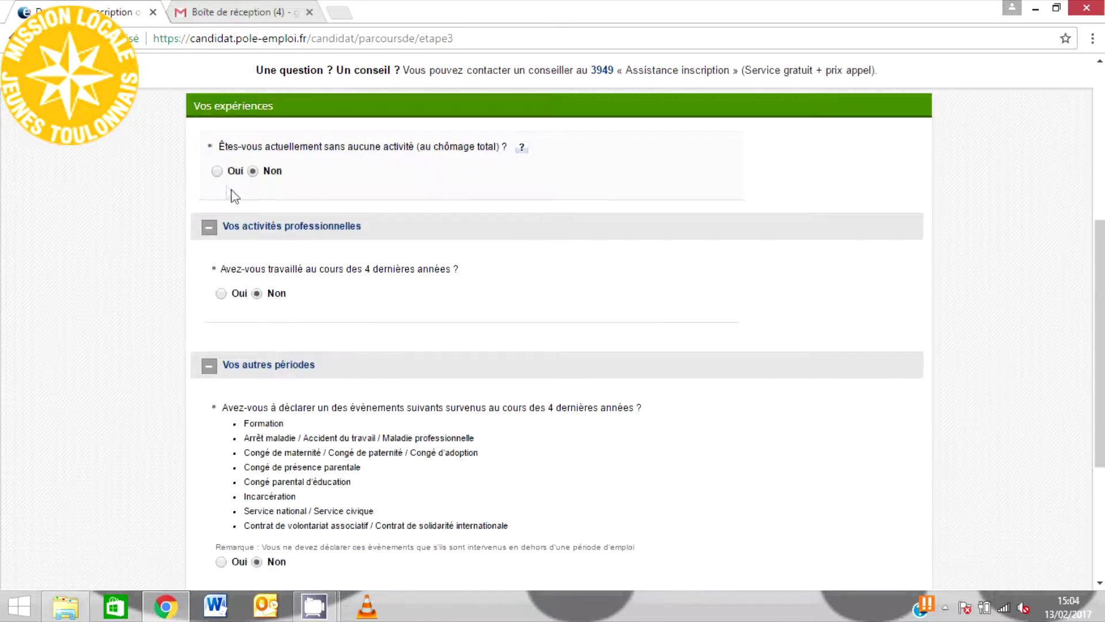
{"action": "left_click", "coordinate": [225, 174]}
{"action": "left_click", "coordinate": [598, 238]}
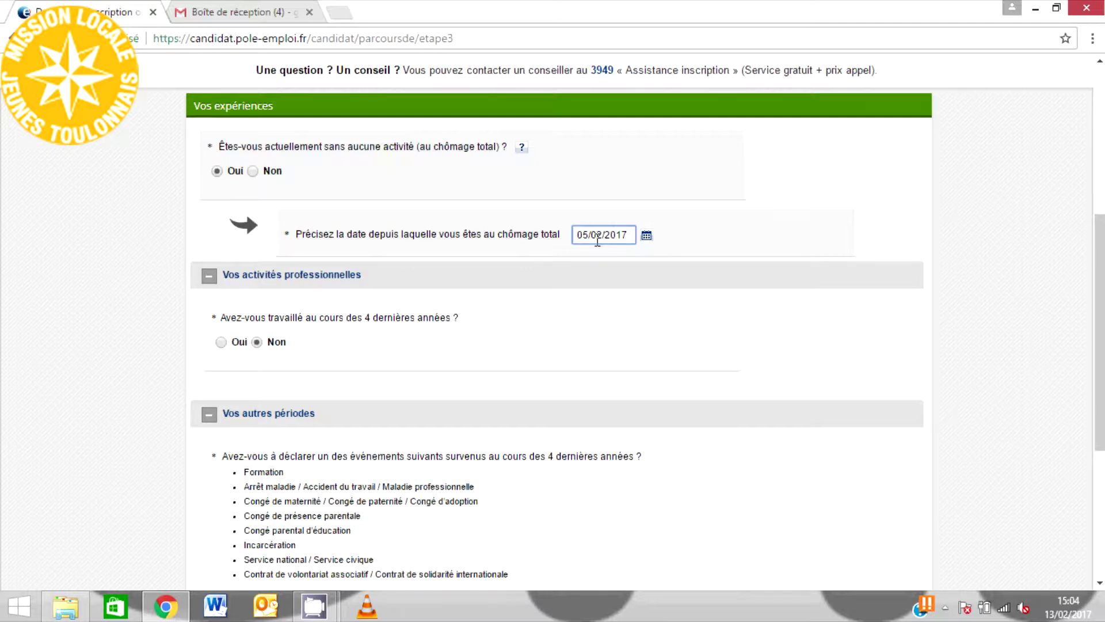
{"action": "left_click", "coordinate": [245, 349]}
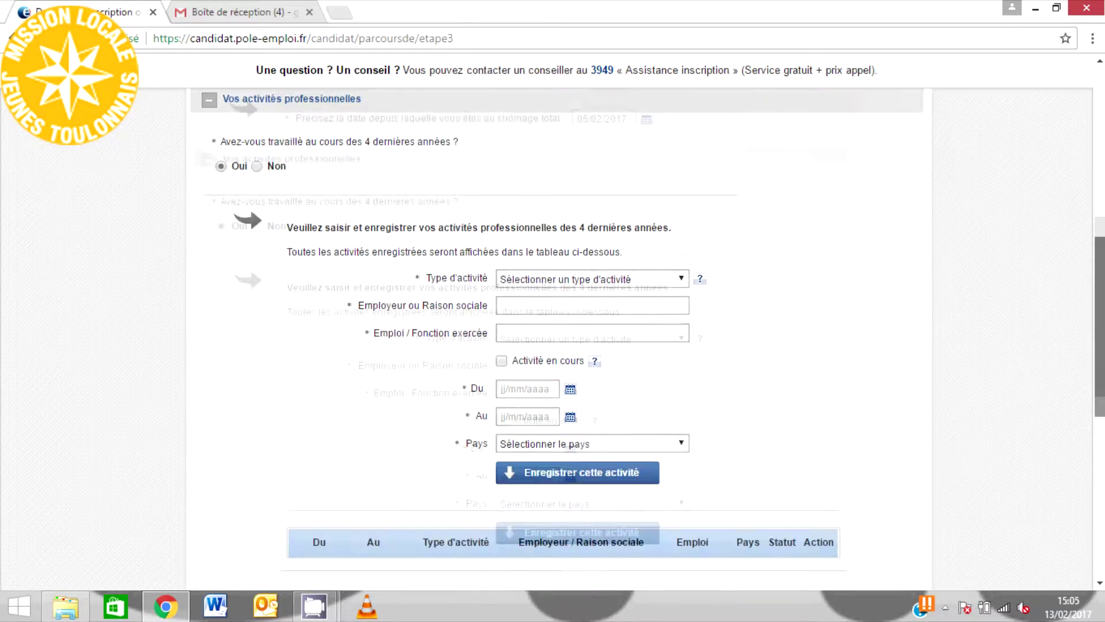
{"action": "left_click", "coordinate": [257, 161]}
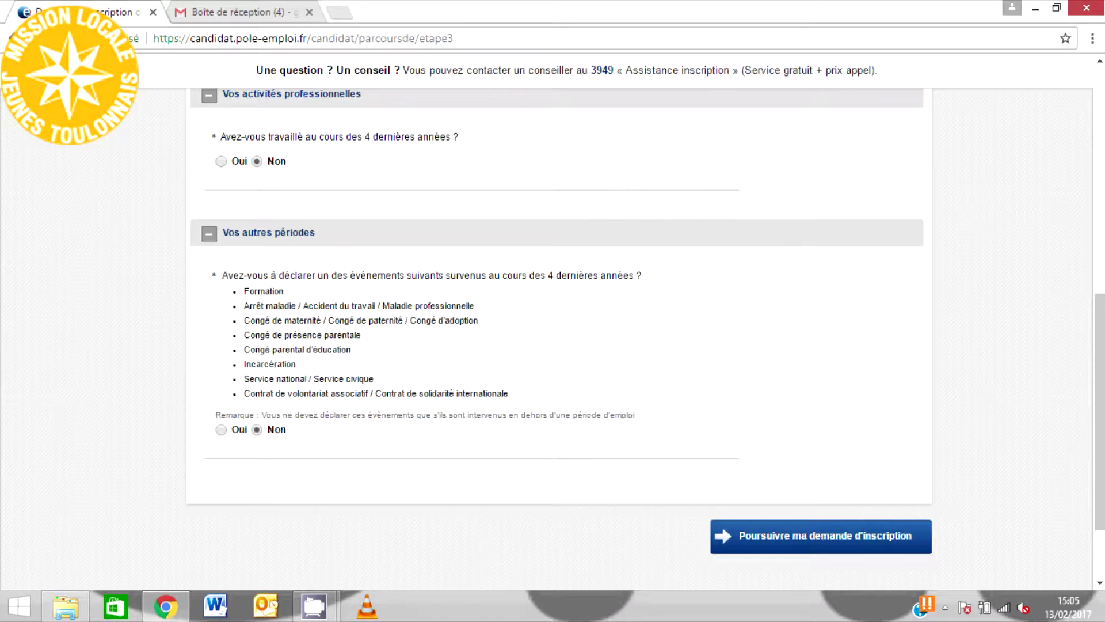
{"action": "scroll", "coordinate": [426, 285], "scroll_direction": "down", "scroll_amount": 1}
{"action": "left_click", "coordinate": [221, 380]}
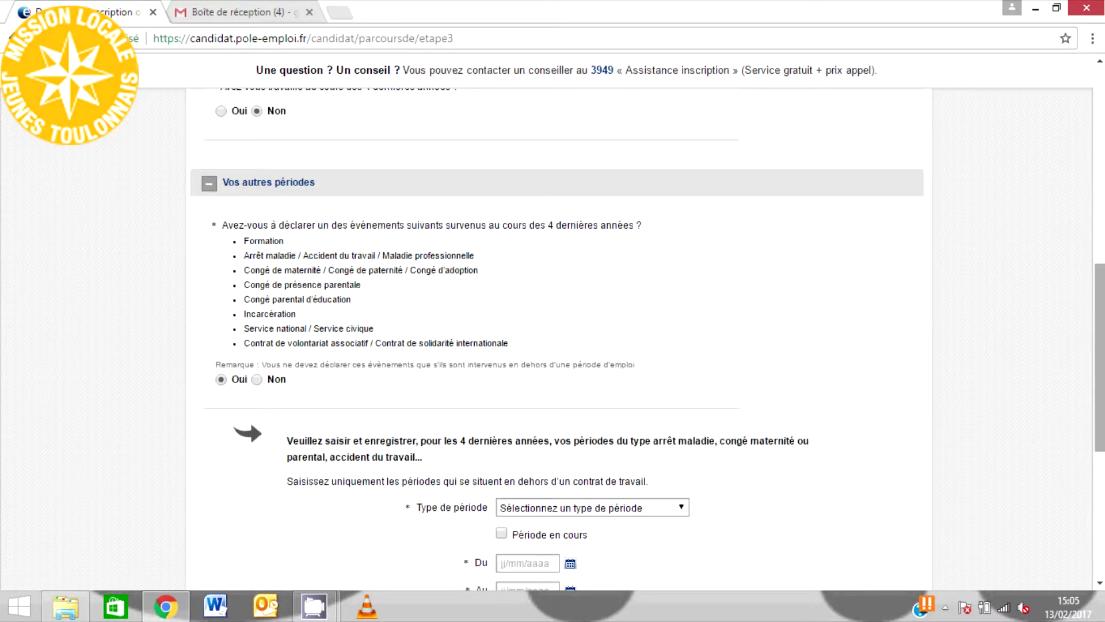
{"action": "scroll", "coordinate": [270, 230], "scroll_direction": "up", "scroll_amount": 3}
{"action": "left_click", "coordinate": [257, 206]}
{"action": "left_click", "coordinate": [853, 442]}
- Set up a 2016 CAP, BEP qualification in the Coiffure domain
{"action": "scroll", "coordinate": [1096, 189], "scroll_direction": "down", "scroll_amount": 2}
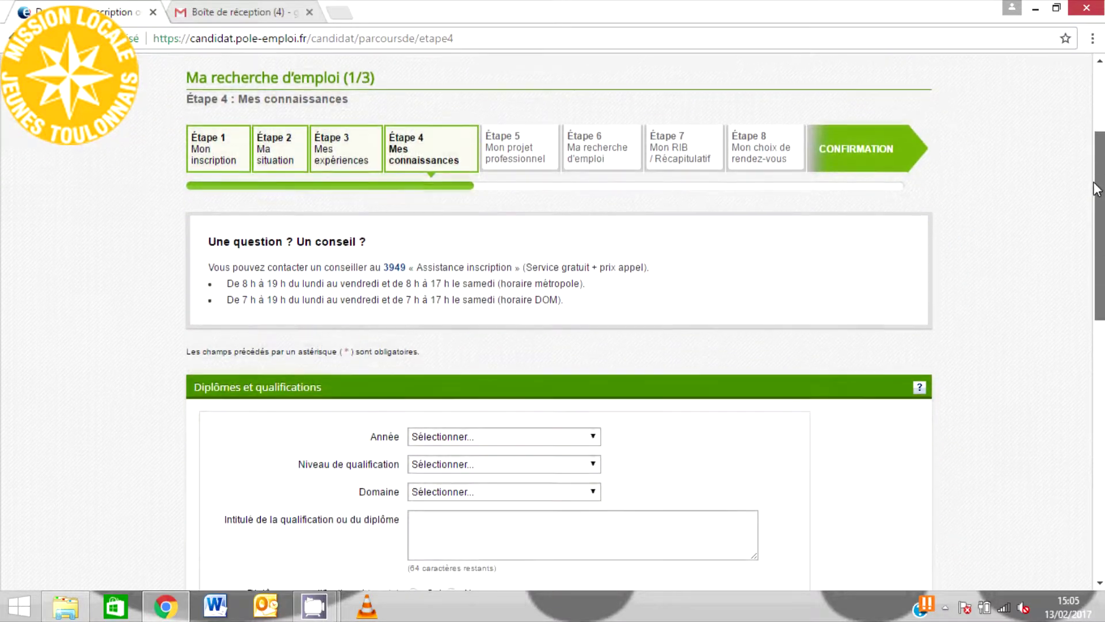
{"action": "left_click_drag", "start_coordinate": [1097, 188], "coordinate": [1096, 212]}
{"action": "left_click", "coordinate": [576, 373]}
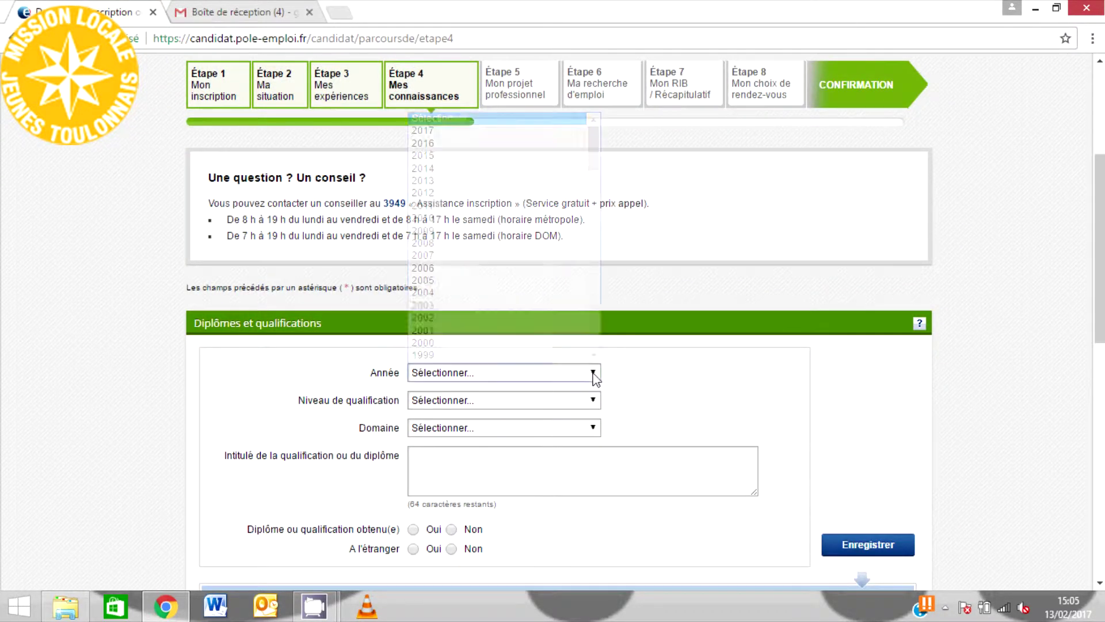
{"action": "left_click", "coordinate": [489, 170]}
{"action": "left_click", "coordinate": [509, 400]}
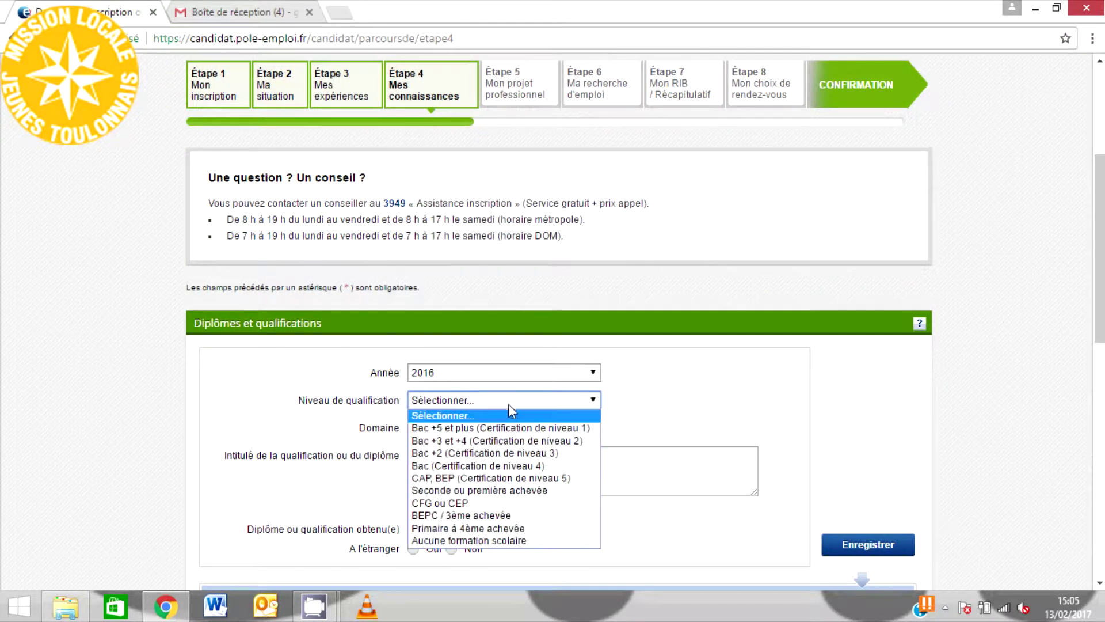
{"action": "left_click", "coordinate": [507, 478]}
{"action": "left_click", "coordinate": [464, 427]}
{"action": "key", "text": "c"}
{"action": "scroll", "coordinate": [483, 398], "scroll_direction": "down", "scroll_amount": 3}
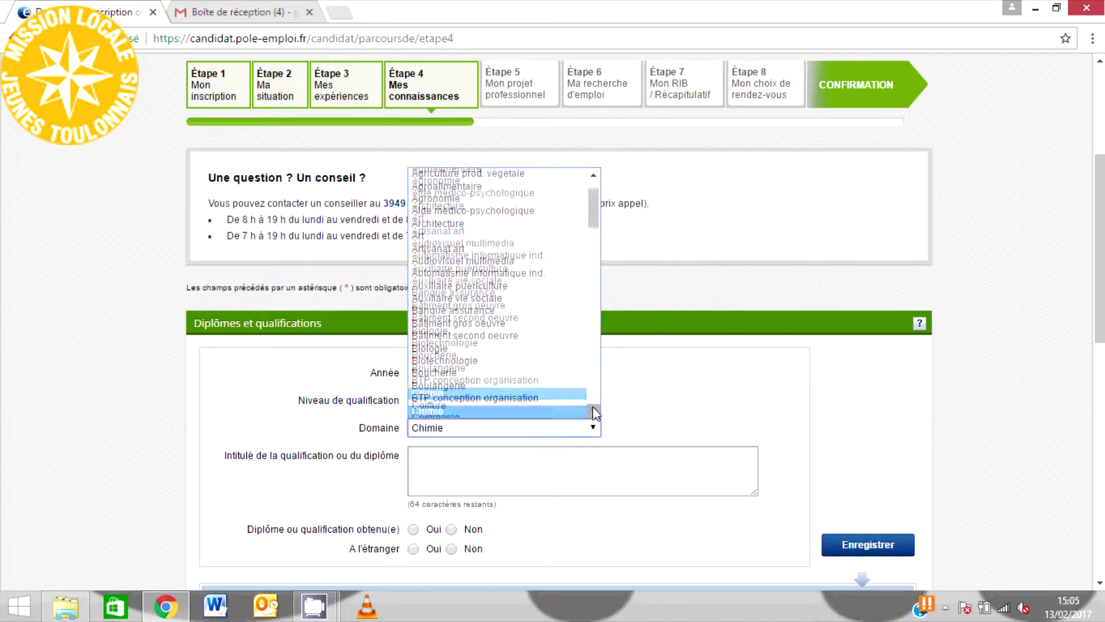
{"action": "left_click", "coordinate": [498, 388]}
- Mark the diploma as obtained, not abroad, save it, then remove the 2016 row
{"action": "scroll", "coordinate": [412, 510], "scroll_direction": "down", "scroll_amount": 1}
{"action": "left_click", "coordinate": [413, 494]}
{"action": "left_click", "coordinate": [451, 512]}
{"action": "left_click", "coordinate": [868, 507]}
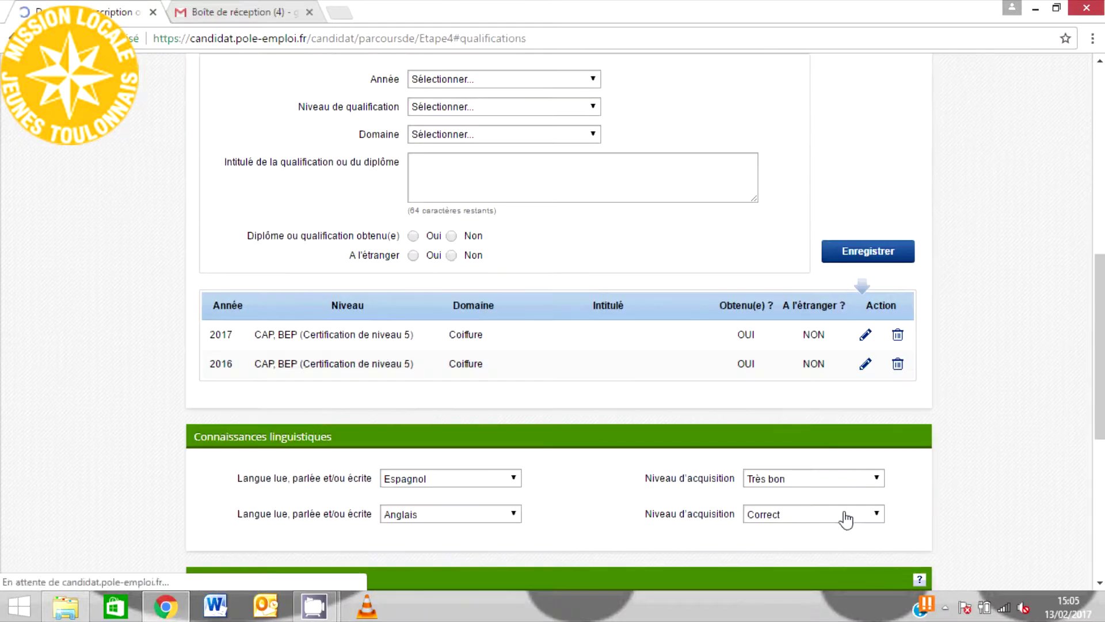
{"action": "left_click", "coordinate": [898, 364]}
- Add Anglais at level Correct and Espagnol at level Très bon
{"action": "left_click", "coordinate": [512, 188]}
{"action": "left_click", "coordinate": [493, 265]}
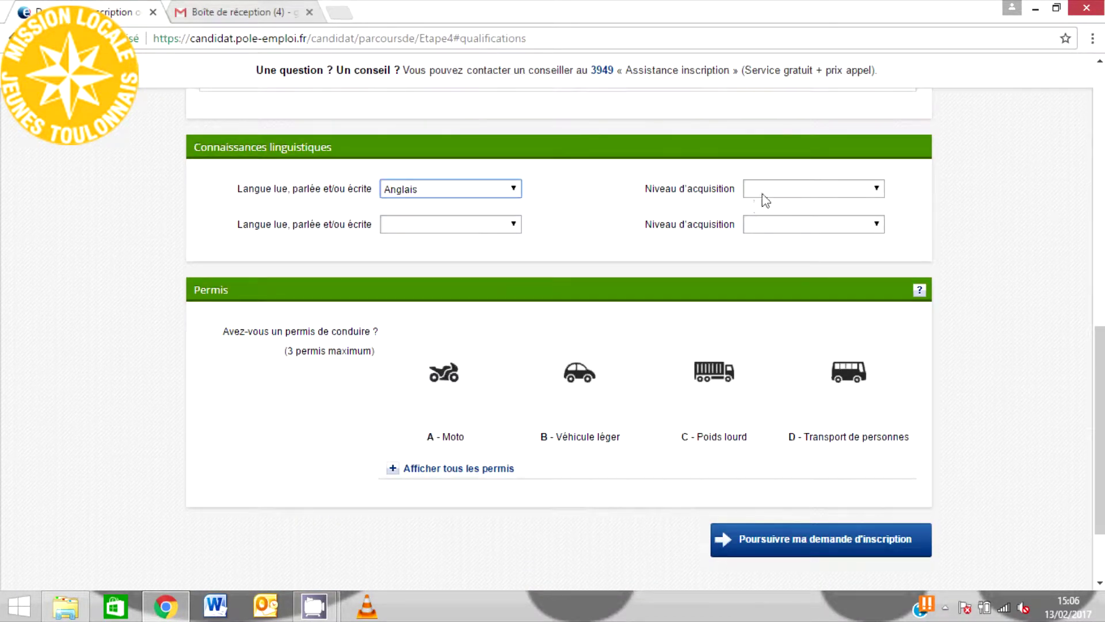
{"action": "left_click", "coordinate": [762, 195]}
{"action": "left_click", "coordinate": [765, 254]}
{"action": "left_click", "coordinate": [512, 222]}
{"action": "key", "text": "e"}
{"action": "left_click", "coordinate": [419, 478]}
{"action": "left_click", "coordinate": [835, 224]}
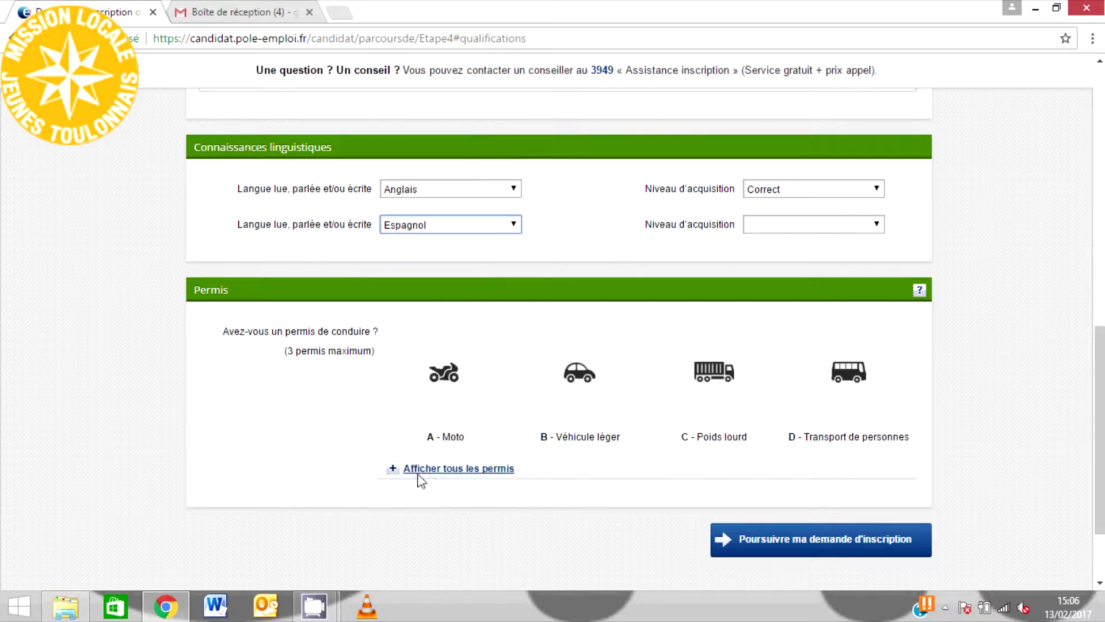
{"action": "left_click", "coordinate": [774, 266]}
- Declare the B light vehicle licence and continue to step 5
{"action": "left_click", "coordinate": [613, 397]}
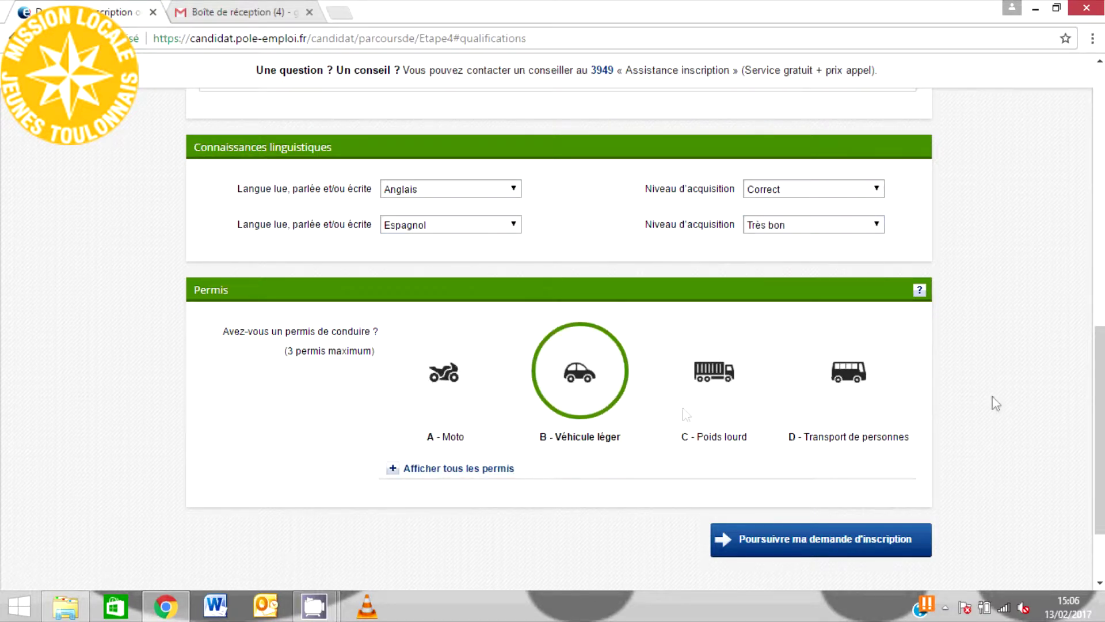
{"action": "scroll", "coordinate": [576, 397], "scroll_direction": "down", "scroll_amount": 1}
{"action": "left_click", "coordinate": [460, 399]}
{"action": "scroll", "coordinate": [633, 437], "scroll_direction": "down", "scroll_amount": 3}
{"action": "left_click", "coordinate": [766, 507]}
- Confirm knowing the wanted job and select Coiffeur / Coiffeuse from the 'coi' job search
{"action": "scroll", "coordinate": [532, 167], "scroll_direction": "down", "scroll_amount": 5}
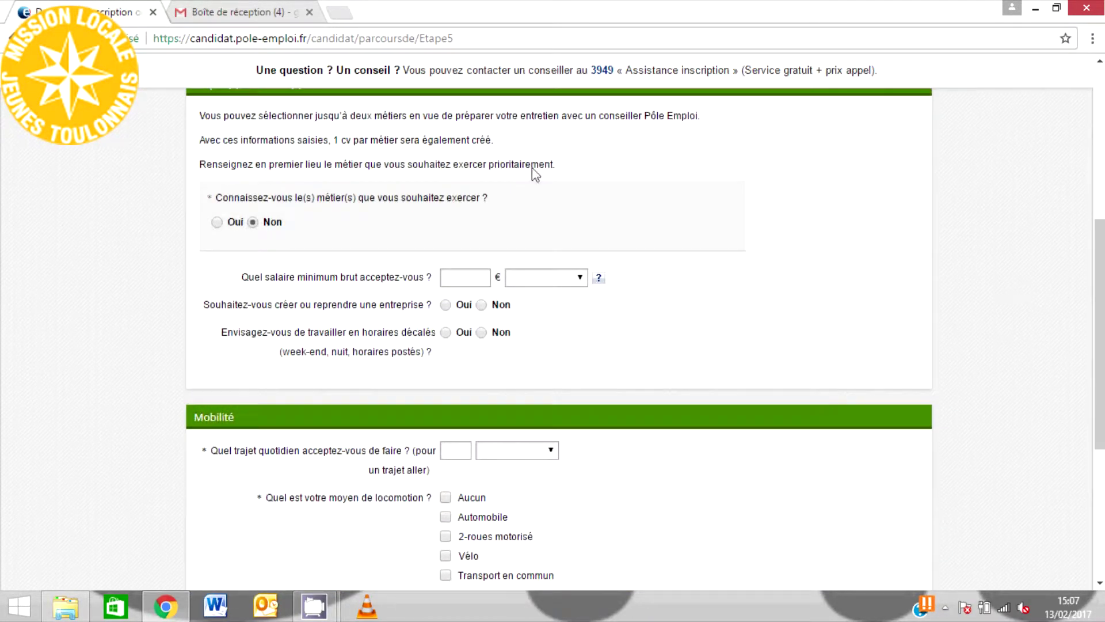
{"action": "left_click", "coordinate": [217, 222]}
{"action": "left_click", "coordinate": [569, 313]}
{"action": "type", "text": "coi"}
{"action": "left_click", "coordinate": [512, 334]}
{"action": "left_click", "coordinate": [739, 314]}
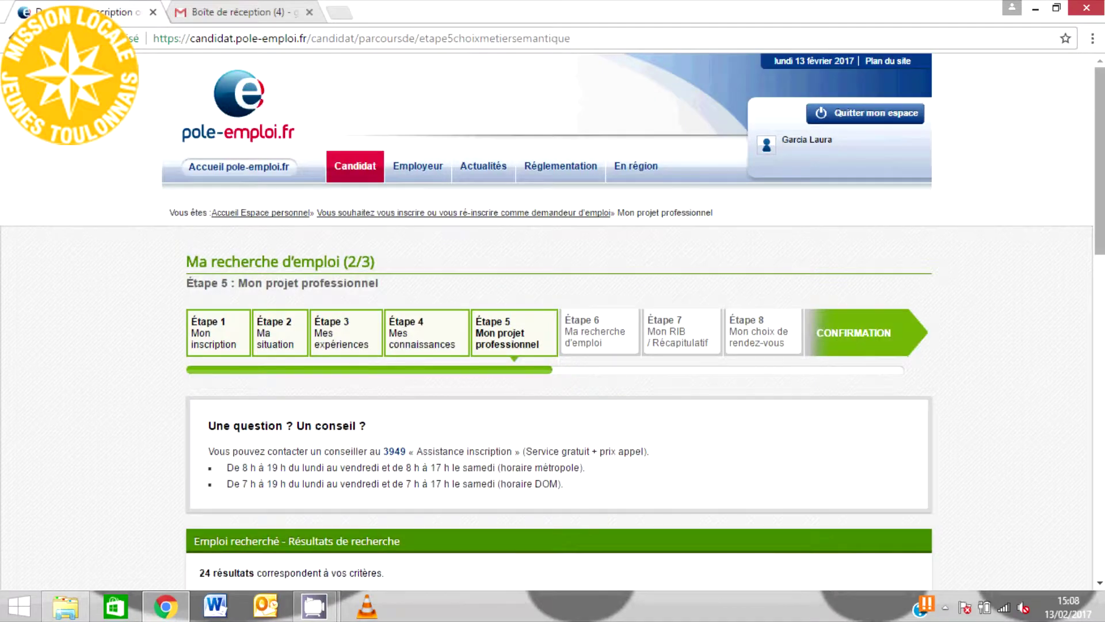
{"action": "scroll", "coordinate": [1088, 323], "scroll_direction": "down", "scroll_amount": 5}
- Tick Coiffure skills: tool maintenance, styling, diagnostic capillaire, séchage, team coordination, hair extensions
{"action": "left_click", "coordinate": [330, 451]}
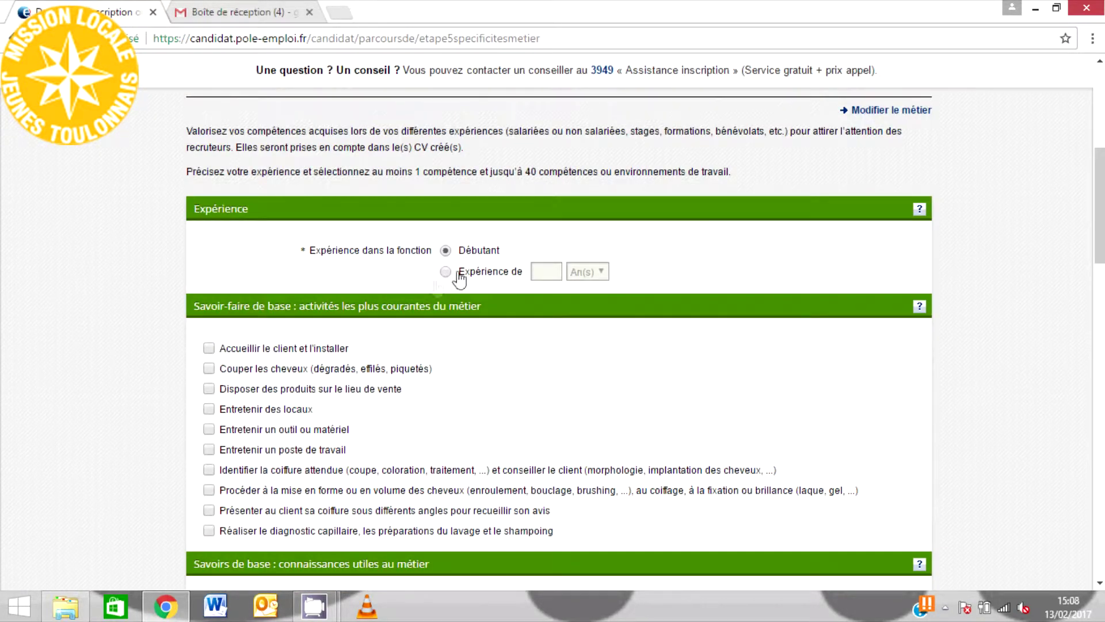
{"action": "left_click", "coordinate": [208, 429]}
{"action": "left_click", "coordinate": [209, 490]}
{"action": "left_click", "coordinate": [208, 530]}
{"action": "scroll", "coordinate": [209, 530], "scroll_direction": "down", "scroll_amount": 7}
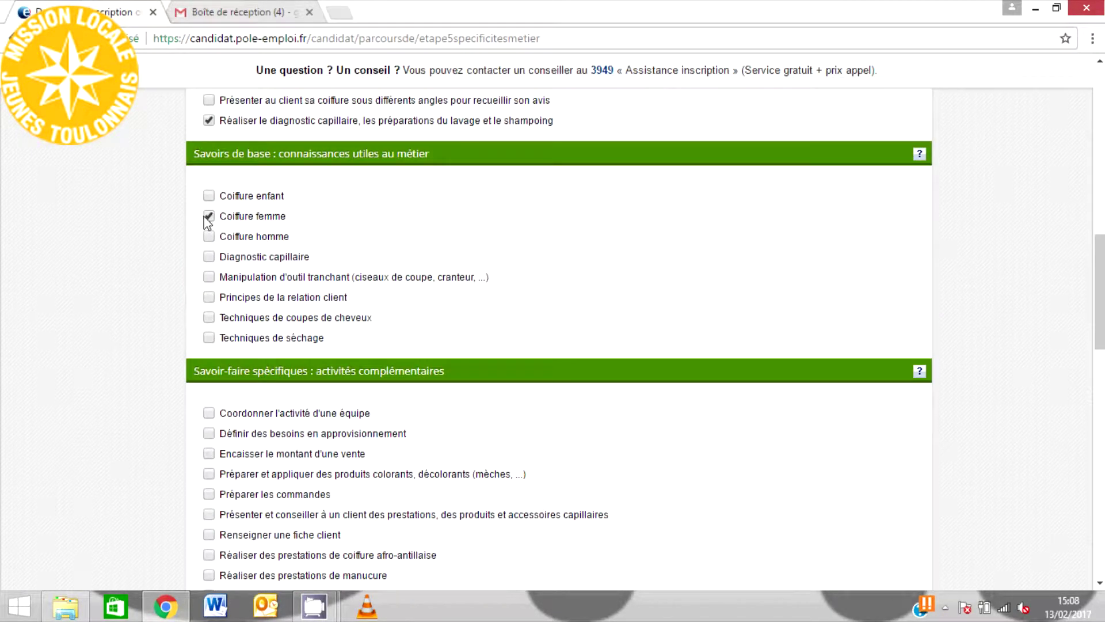
{"action": "left_click", "coordinate": [208, 338]}
{"action": "scroll", "coordinate": [211, 338], "scroll_direction": "down", "scroll_amount": 4}
{"action": "left_click", "coordinate": [210, 166]}
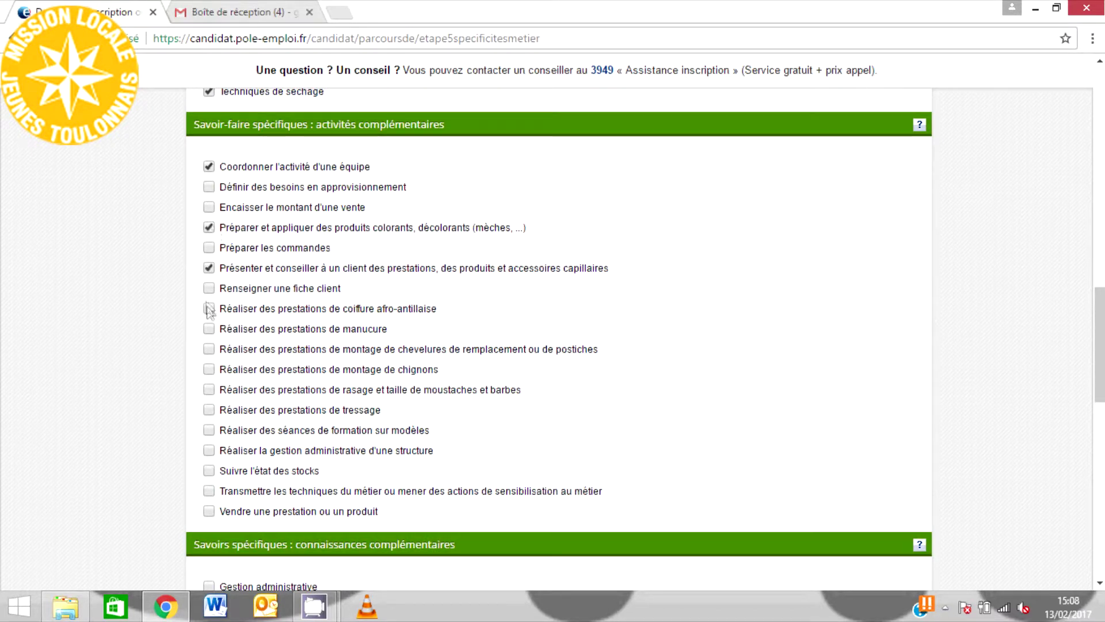
{"action": "scroll", "coordinate": [944, 366], "scroll_direction": "down", "scroll_amount": 8}
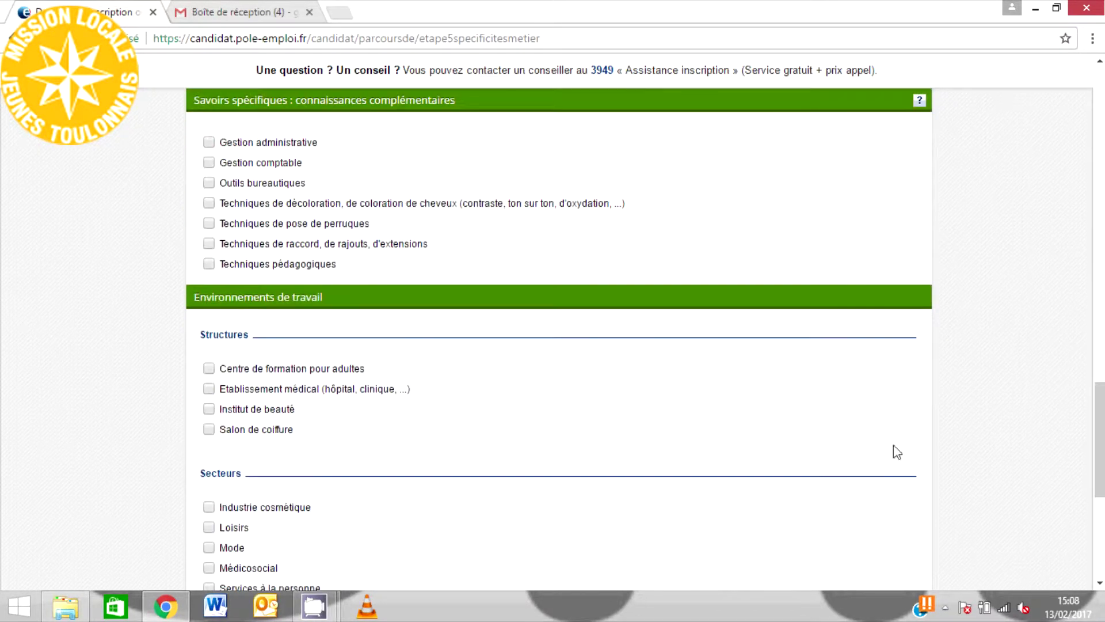
{"action": "left_click", "coordinate": [208, 244]}
{"action": "scroll", "coordinate": [209, 244], "scroll_direction": "down", "scroll_amount": 3}
- Add structures, Mode/Médicosocial/Services à la personne sectors and independent, at-home conditions, then validate
{"action": "left_click", "coordinate": [209, 219]}
{"action": "left_click", "coordinate": [209, 237]}
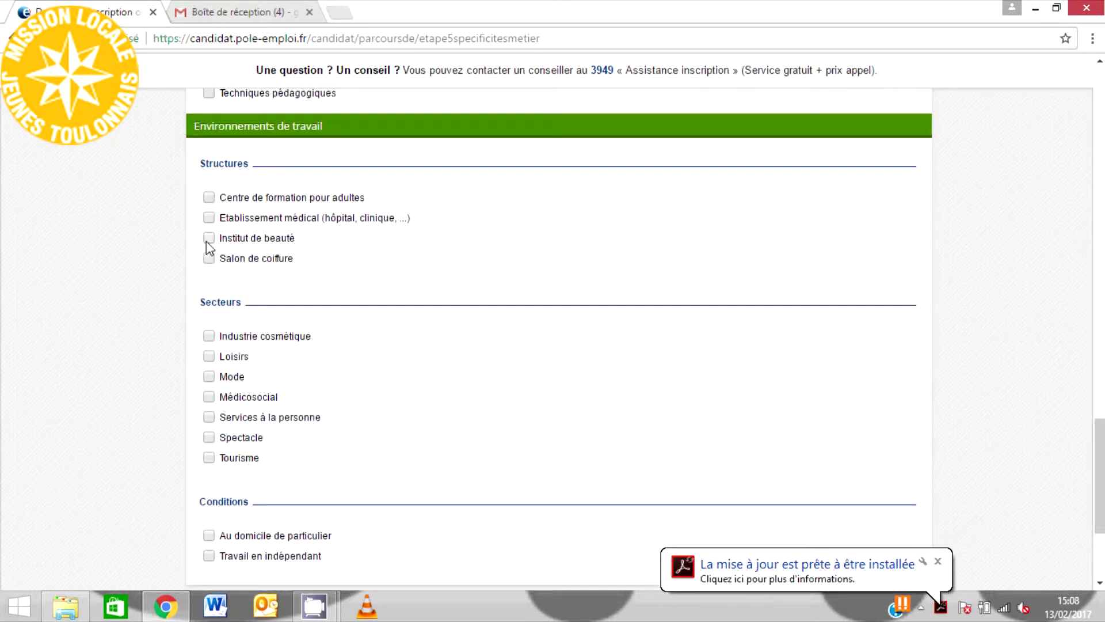
{"action": "left_click", "coordinate": [209, 377]}
{"action": "left_click", "coordinate": [209, 396]}
{"action": "left_click", "coordinate": [208, 416]}
{"action": "scroll", "coordinate": [449, 390], "scroll_direction": "down", "scroll_amount": 2}
{"action": "left_click", "coordinate": [208, 453]}
{"action": "left_click", "coordinate": [208, 433]}
{"action": "left_click", "coordinate": [895, 534]}
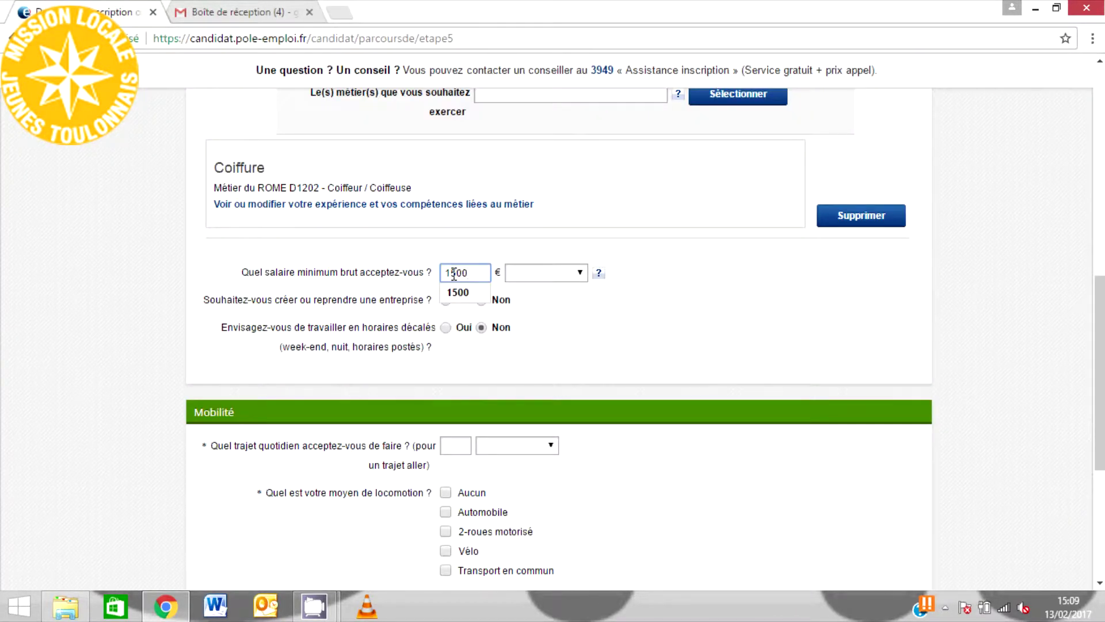
- Set a 1500 € Mensuel minimum salary, no business creation, and accept staggered hours
{"action": "left_click", "coordinate": [458, 292]}
{"action": "left_click", "coordinate": [574, 274]}
{"action": "left_click", "coordinate": [524, 286]}
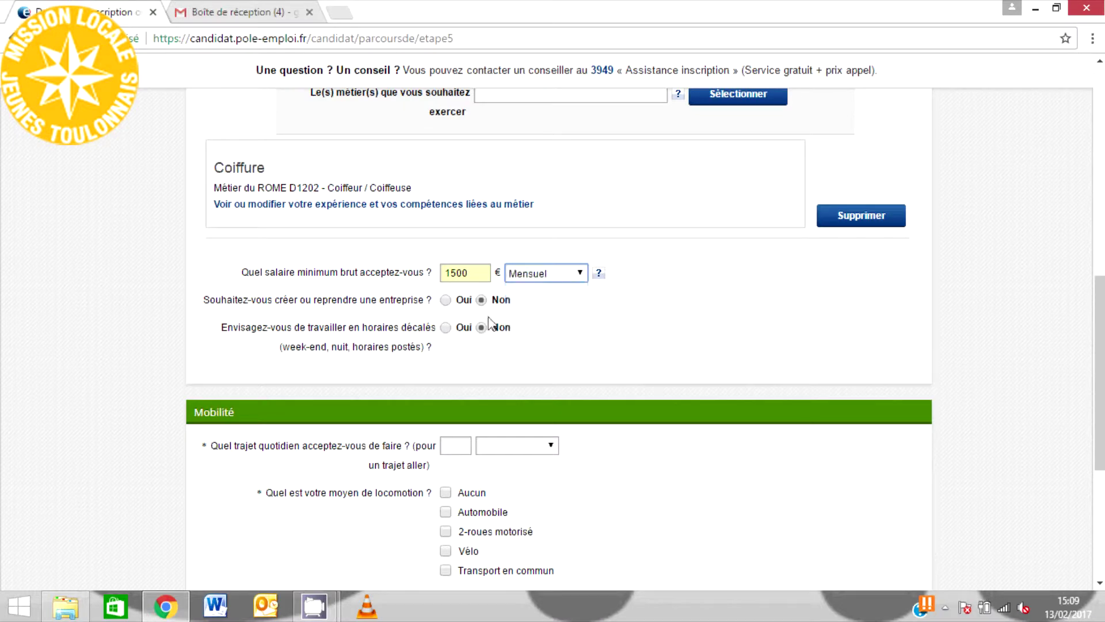
{"action": "left_click", "coordinate": [443, 300]}
{"action": "left_click", "coordinate": [482, 300]}
{"action": "left_click", "coordinate": [447, 328]}
- Set a 30-minute car commute, accept work abroad with no specific country, and continue
{"action": "scroll", "coordinate": [575, 322], "scroll_direction": "down", "scroll_amount": 4}
{"action": "left_click", "coordinate": [455, 231]}
{"action": "type", "text": "30"}
{"action": "left_click", "coordinate": [485, 231]}
{"action": "left_click", "coordinate": [488, 259]}
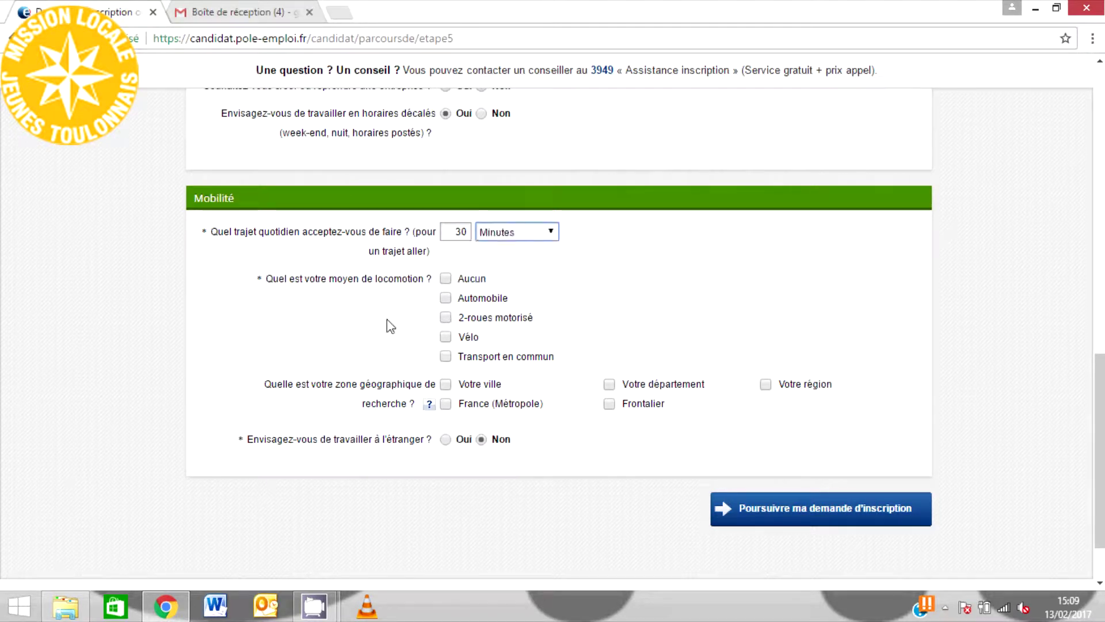
{"action": "left_click", "coordinate": [446, 300]}
{"action": "left_click", "coordinate": [446, 440]}
{"action": "left_click", "coordinate": [596, 527]}
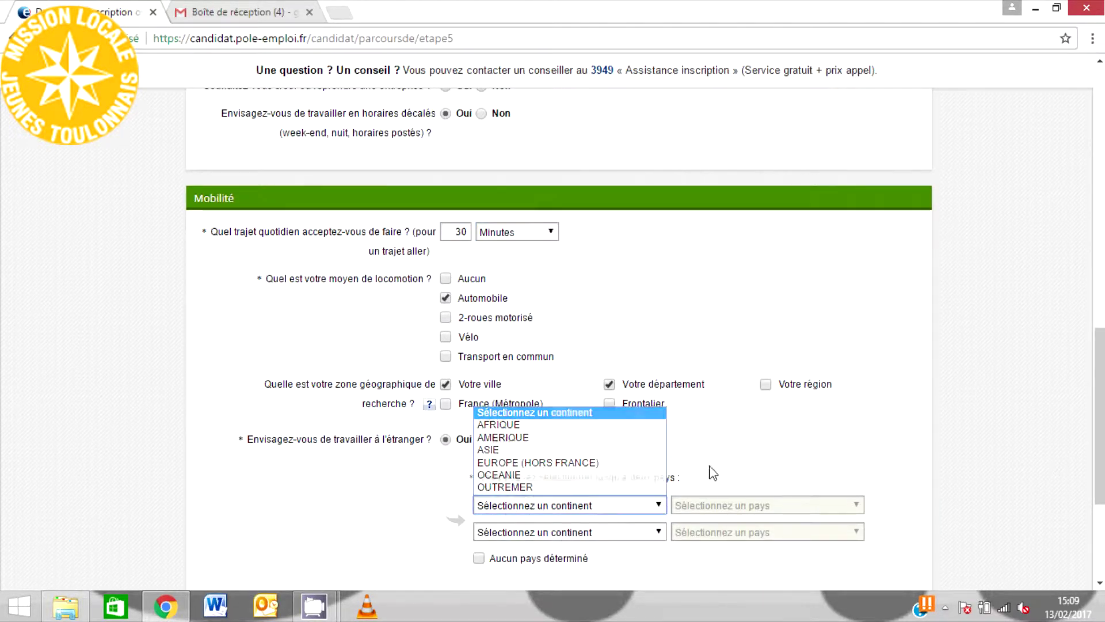
{"action": "left_click", "coordinate": [478, 558]}
{"action": "scroll", "coordinate": [575, 345], "scroll_direction": "down", "scroll_amount": 3}
{"action": "left_click", "coordinate": [827, 451]}
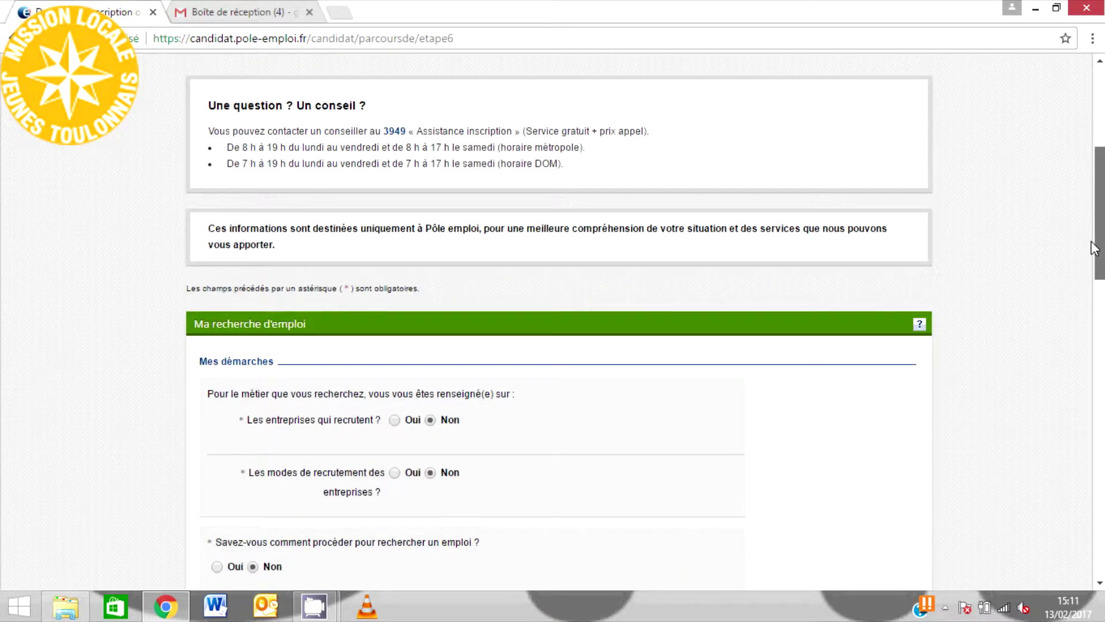
{"action": "scroll", "coordinate": [1090, 240], "scroll_direction": "down", "scroll_amount": 4}
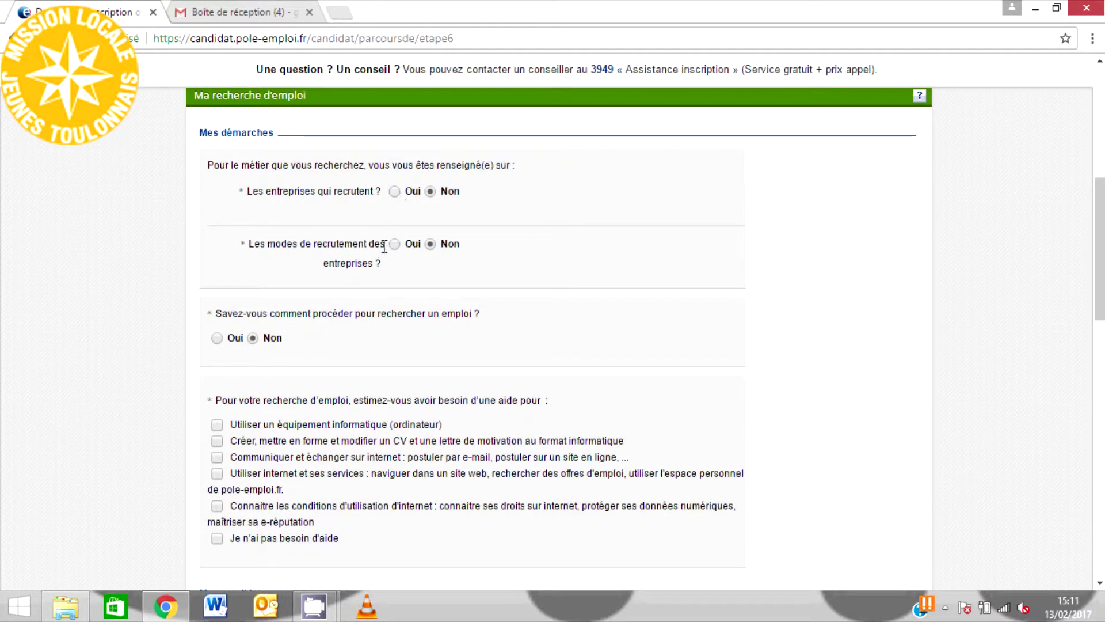
- Answer yes to knowing how to job-search and request help with CV, online applications, internet
{"action": "left_click", "coordinate": [233, 339]}
{"action": "scroll", "coordinate": [1099, 248], "scroll_direction": "down", "scroll_amount": 3}
{"action": "left_click", "coordinate": [219, 253]}
{"action": "left_click", "coordinate": [217, 272]}
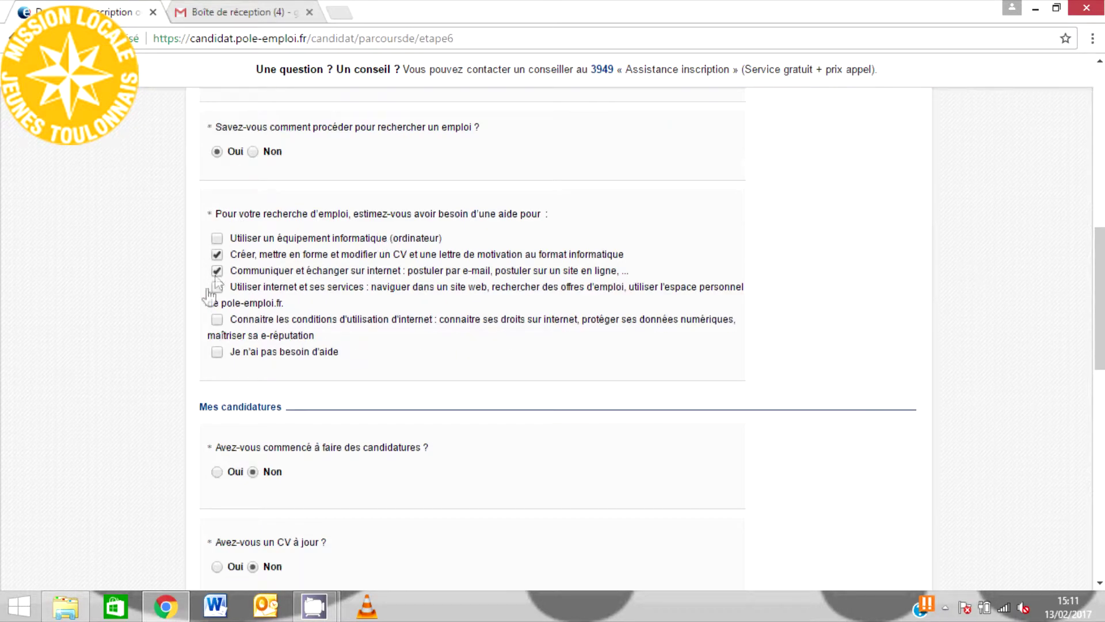
{"action": "left_click", "coordinate": [217, 287]}
{"action": "scroll", "coordinate": [1068, 370], "scroll_direction": "down", "scroll_amount": 5}
- Indicate applications are started, the CV is up to date, and other supports are used
{"action": "left_click", "coordinate": [231, 143]}
{"action": "left_click", "coordinate": [230, 340]}
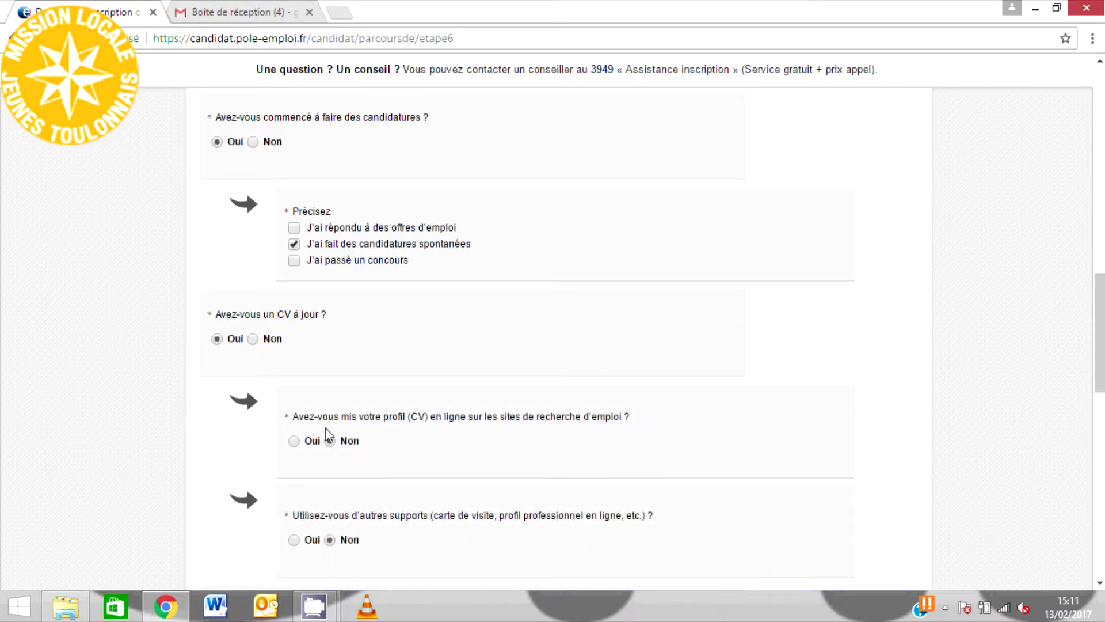
{"action": "left_click", "coordinate": [294, 539]}
{"action": "scroll", "coordinate": [829, 435], "scroll_direction": "down", "scroll_amount": 4}
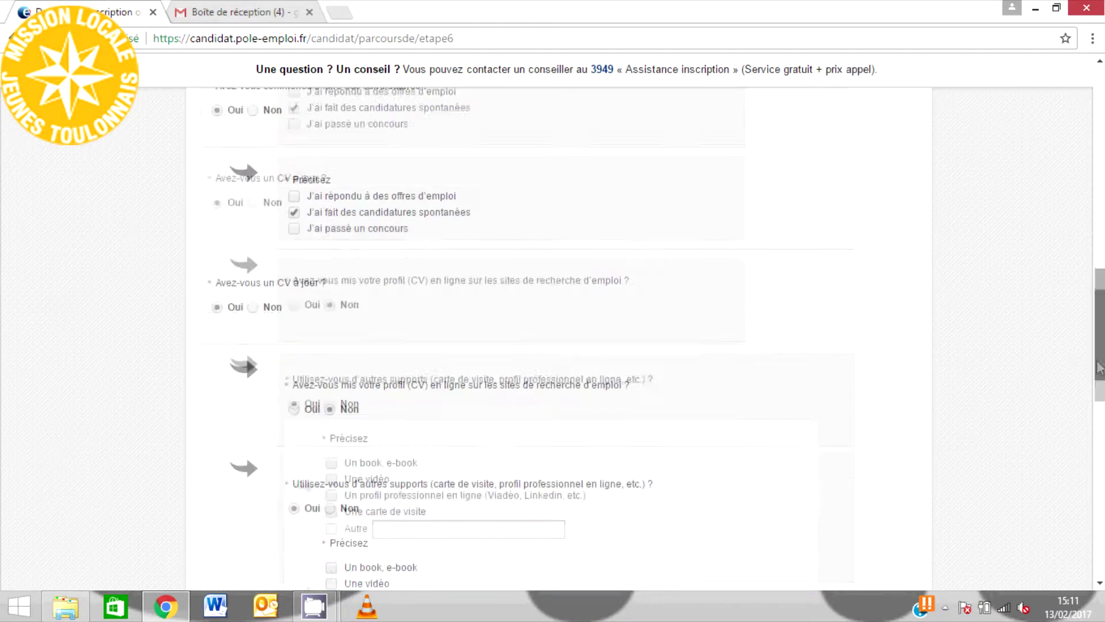
{"action": "scroll", "coordinate": [531, 342], "scroll_direction": "down", "scroll_amount": 5}
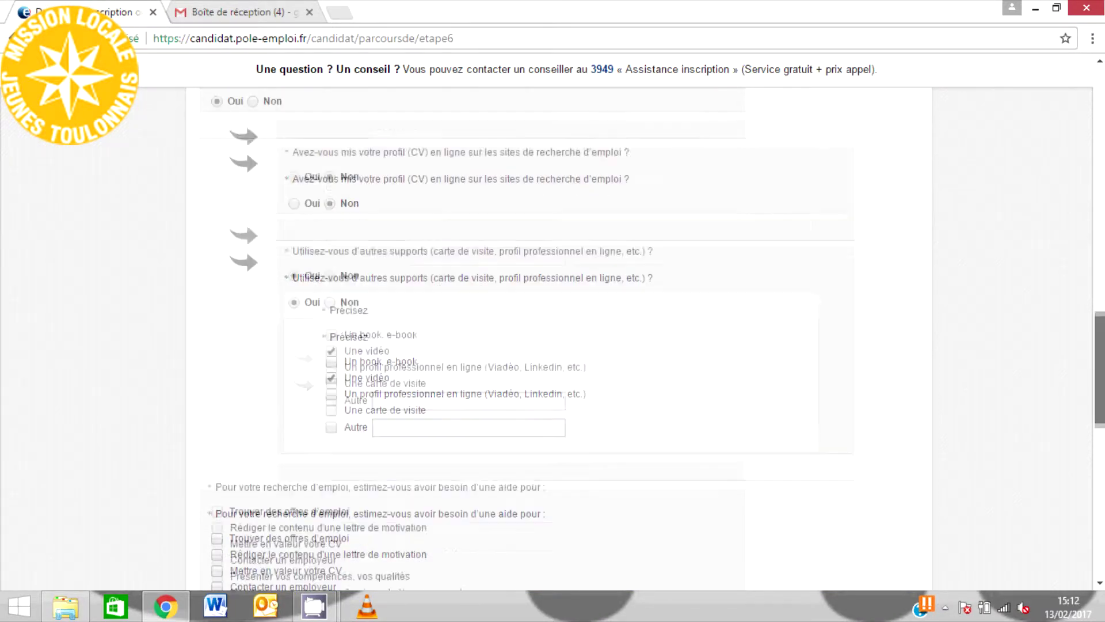
- Request help finding offers, writing cover letters and highlighting the CV; answer no to self-presentation and constraints
{"action": "left_click", "coordinate": [217, 213]}
{"action": "left_click", "coordinate": [216, 180]}
{"action": "left_click", "coordinate": [217, 197]}
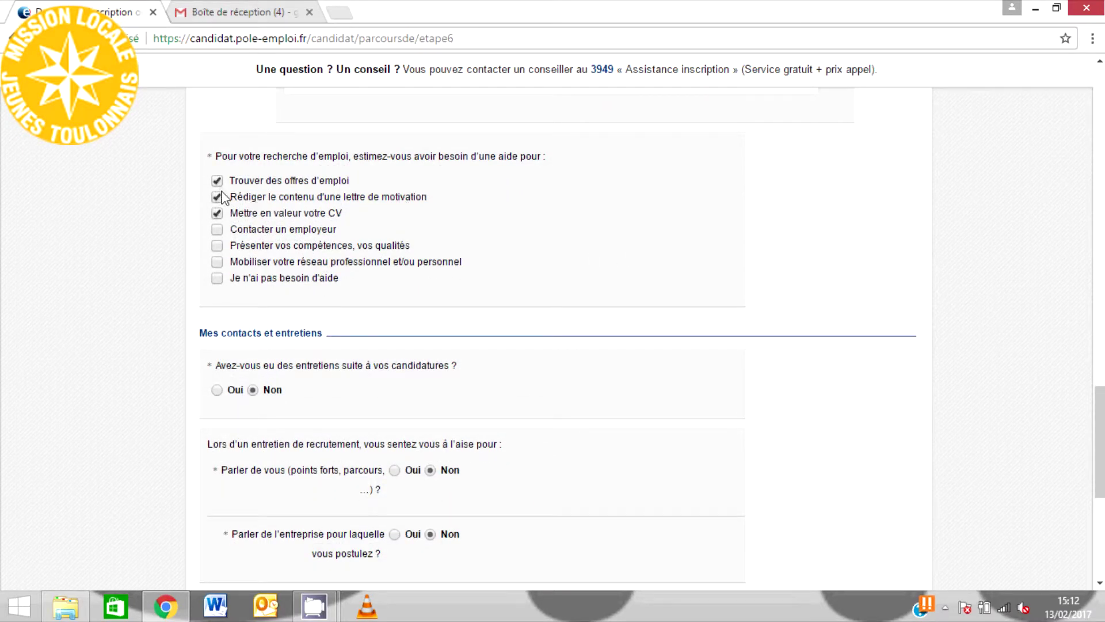
{"action": "scroll", "coordinate": [656, 293], "scroll_direction": "down", "scroll_amount": 3}
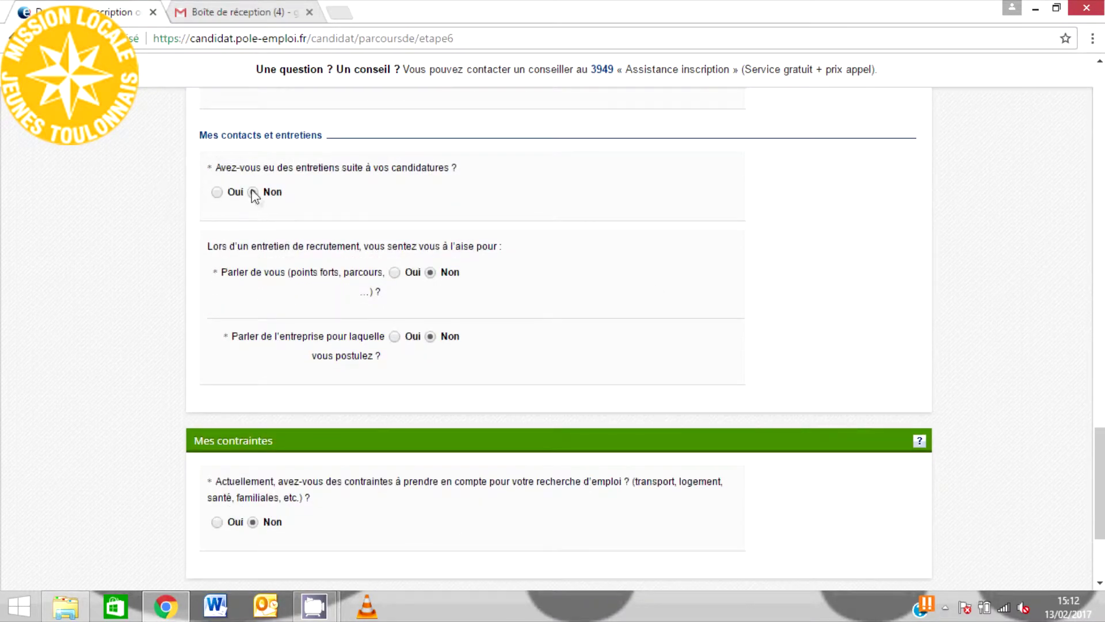
{"action": "left_click", "coordinate": [430, 273]}
{"action": "scroll", "coordinate": [676, 394], "scroll_direction": "down", "scroll_amount": 2}
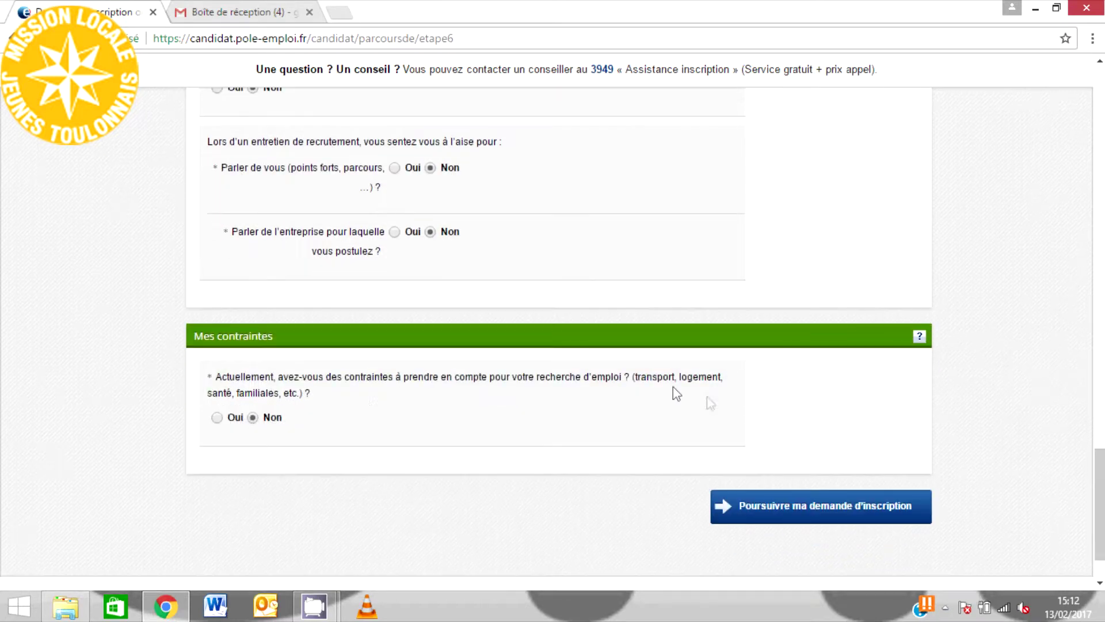
{"action": "left_click", "coordinate": [217, 418]}
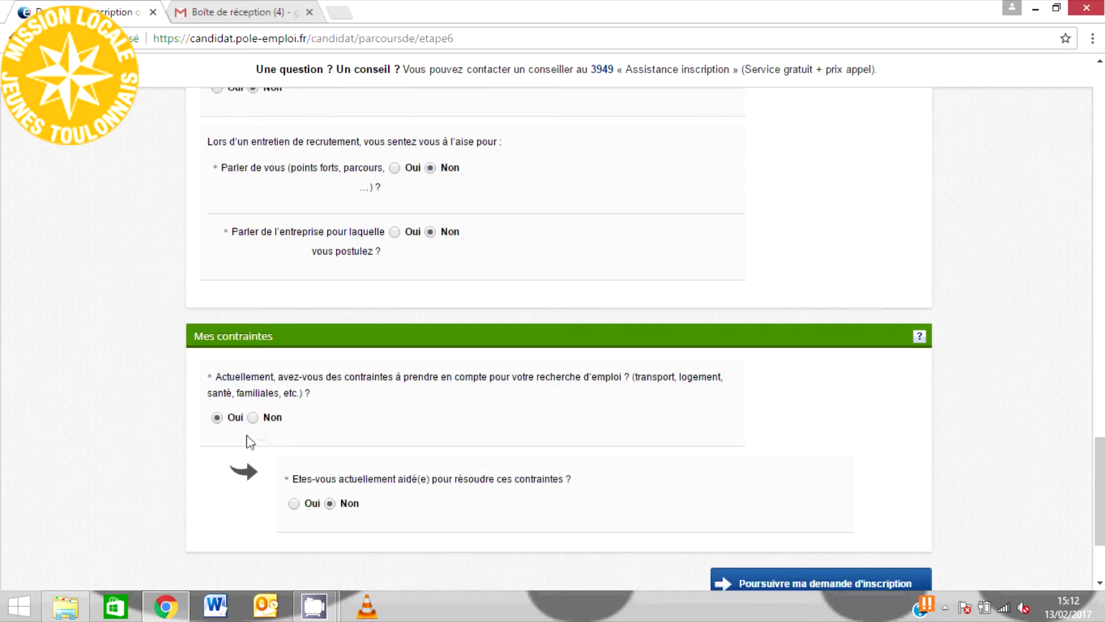
{"action": "left_click", "coordinate": [253, 417]}
- Move to the summary step and declare that no bank details will be provided
{"action": "left_click", "coordinate": [858, 439]}
{"action": "scroll", "coordinate": [775, 354], "scroll_direction": "down", "scroll_amount": 5}
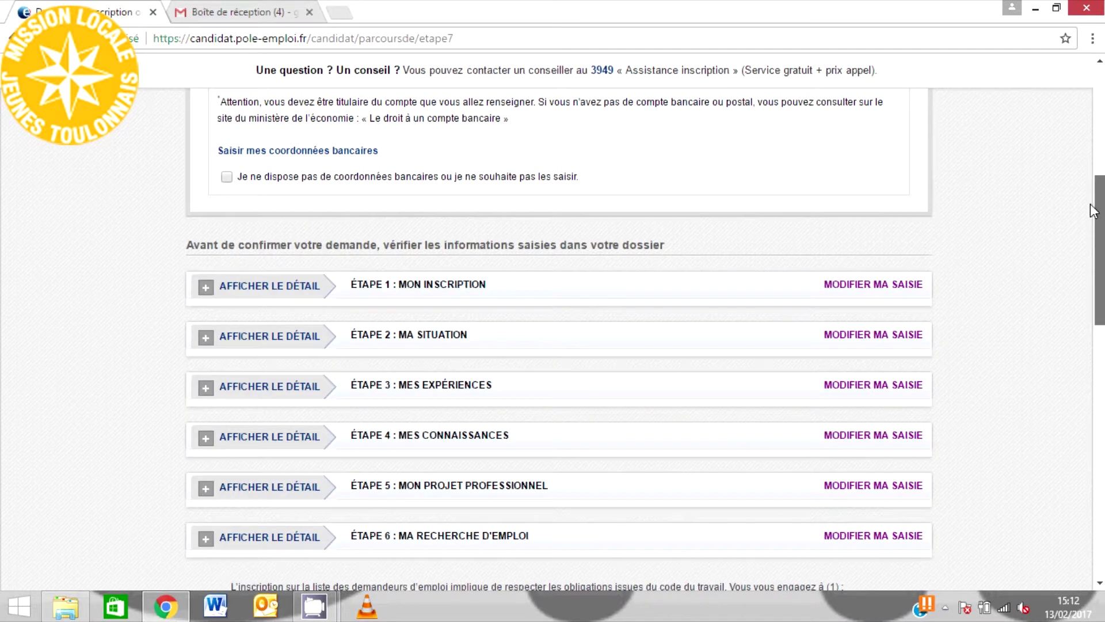
{"action": "scroll", "coordinate": [776, 354], "scroll_direction": "up", "scroll_amount": 4}
{"action": "left_click", "coordinate": [246, 413]}
{"action": "scroll", "coordinate": [1103, 225], "scroll_direction": "down", "scroll_amount": 10}
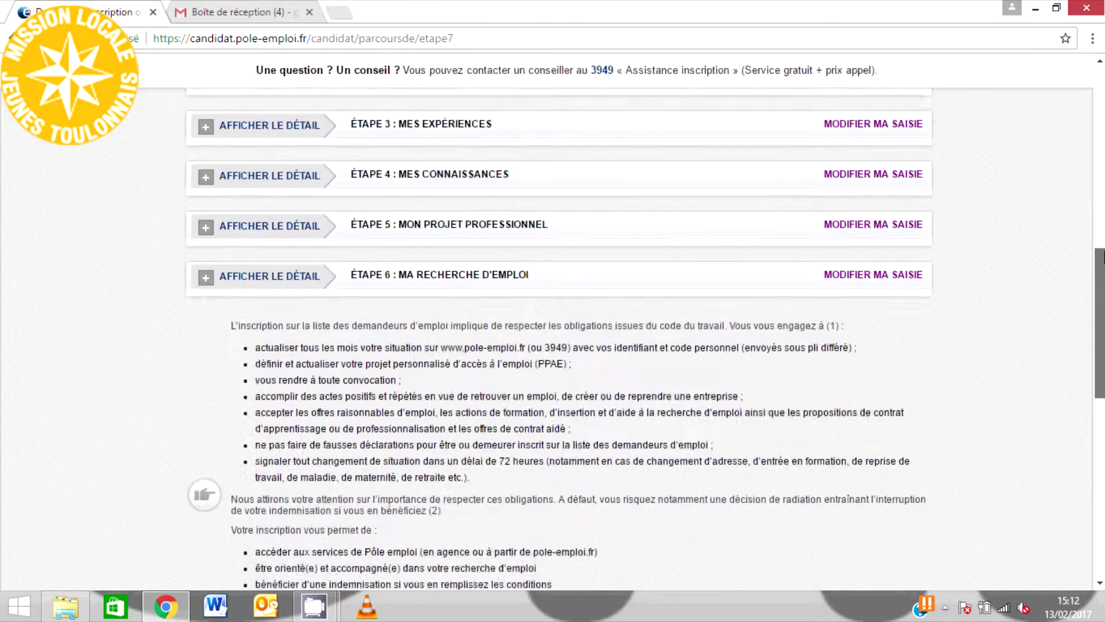
{"action": "scroll", "coordinate": [642, 280], "scroll_direction": "down", "scroll_amount": 2}
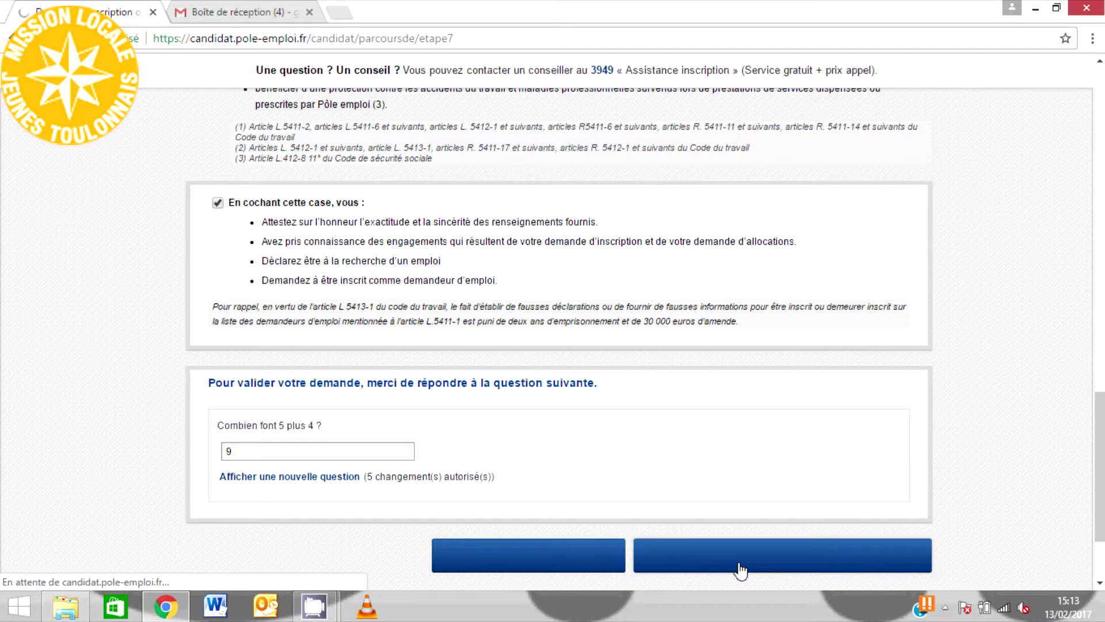
{"action": "scroll", "coordinate": [445, 314], "scroll_direction": "down", "scroll_amount": 1}
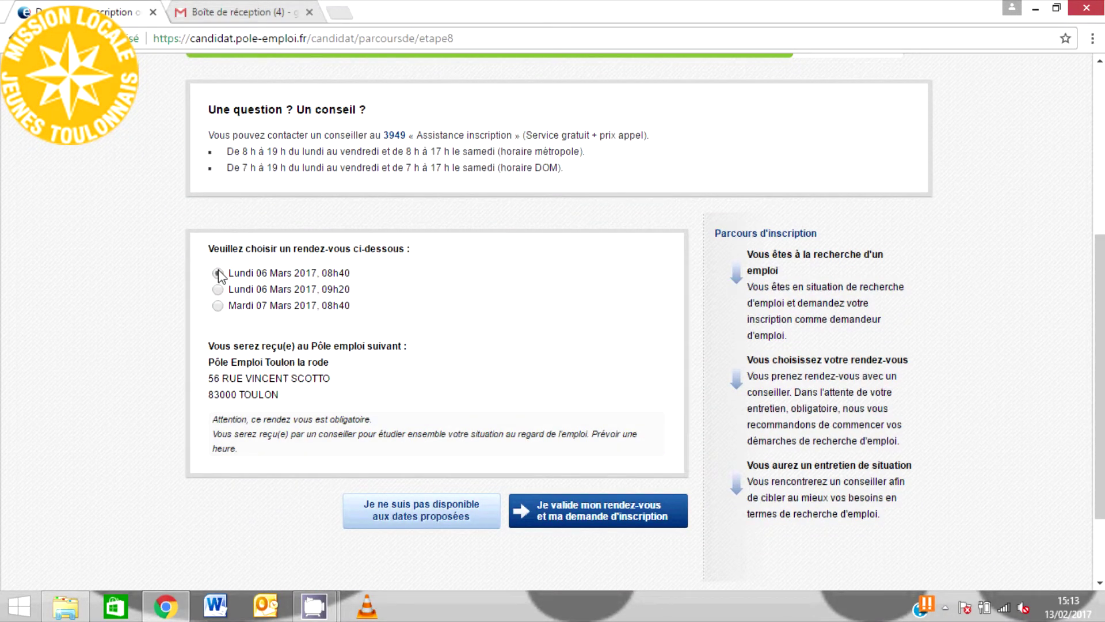
- Decline the proposed appointment dates and choose Enregistrer et continuer plus tard to save a draft
{"action": "left_click", "coordinate": [377, 515]}
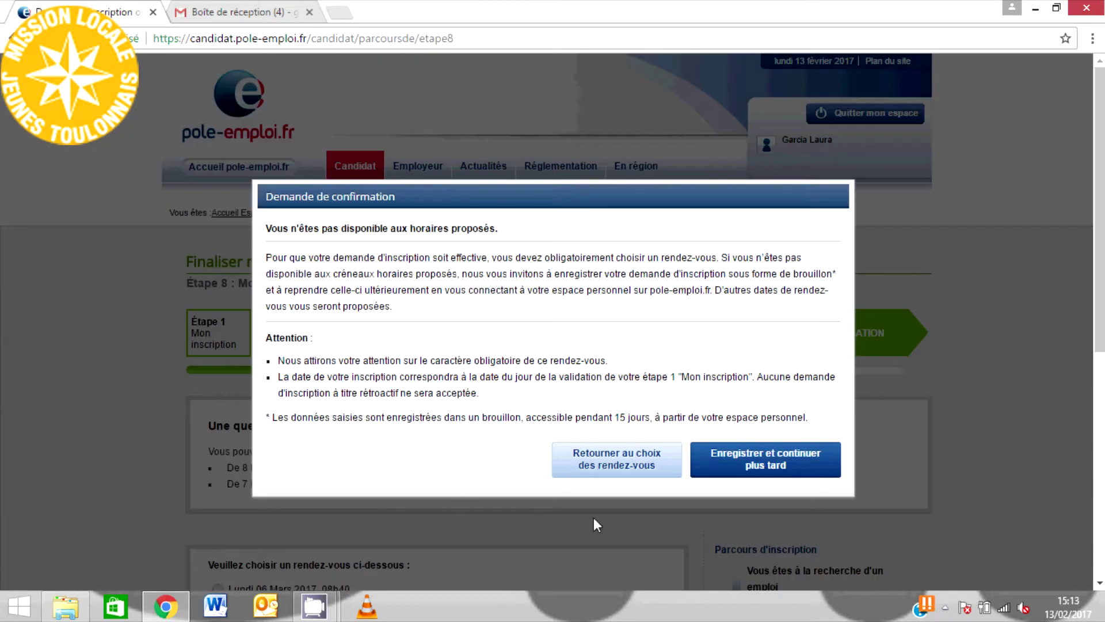
{"action": "left_click", "coordinate": [724, 465]}
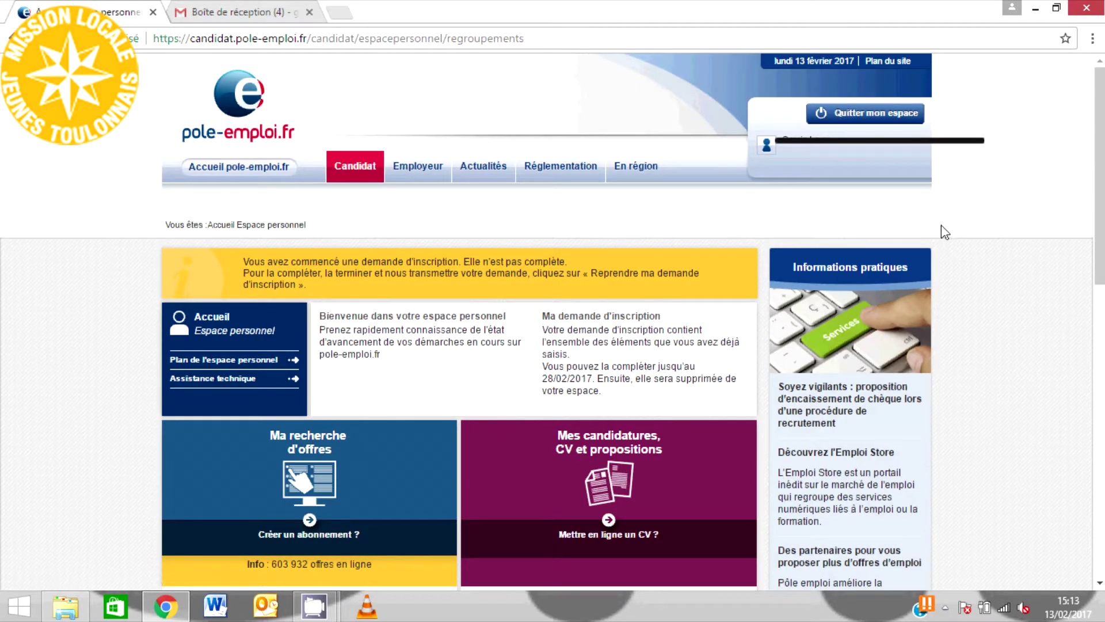
{"action": "scroll", "coordinate": [945, 232], "scroll_direction": "down", "scroll_amount": 6}
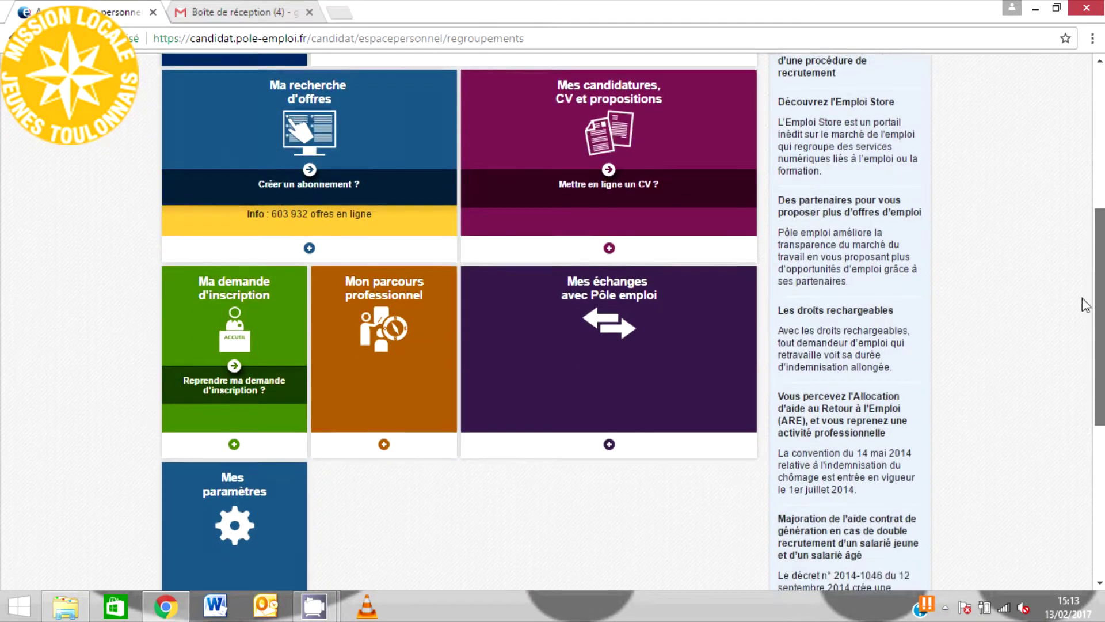